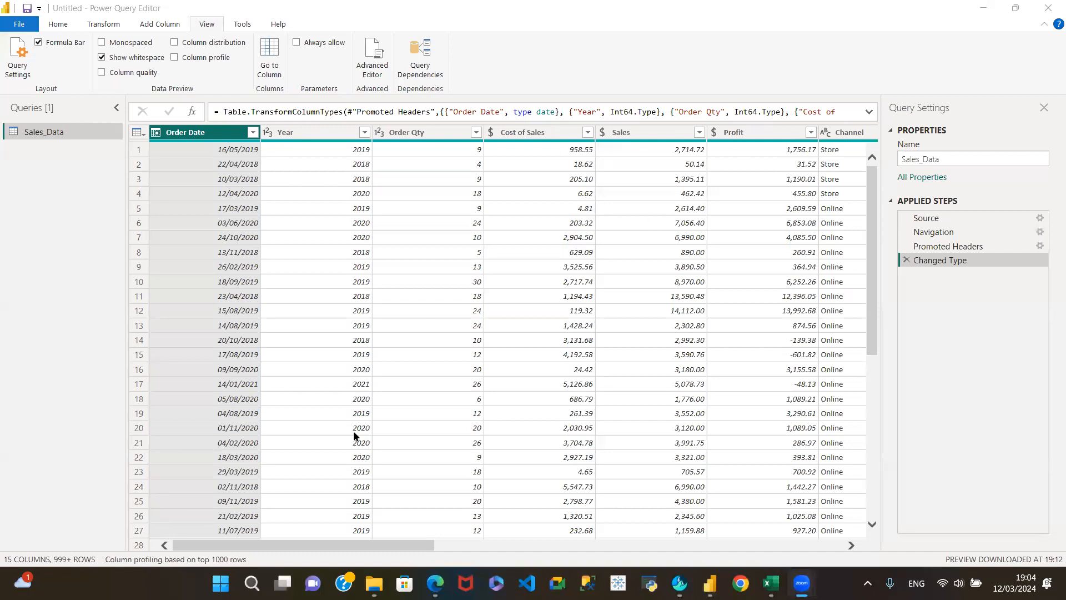
# - Look across the Sales_Data columns and close the query settings pane to widen the data preview
pyautogui.moveTo(302, 540); pyautogui.dragTo(761, 534)
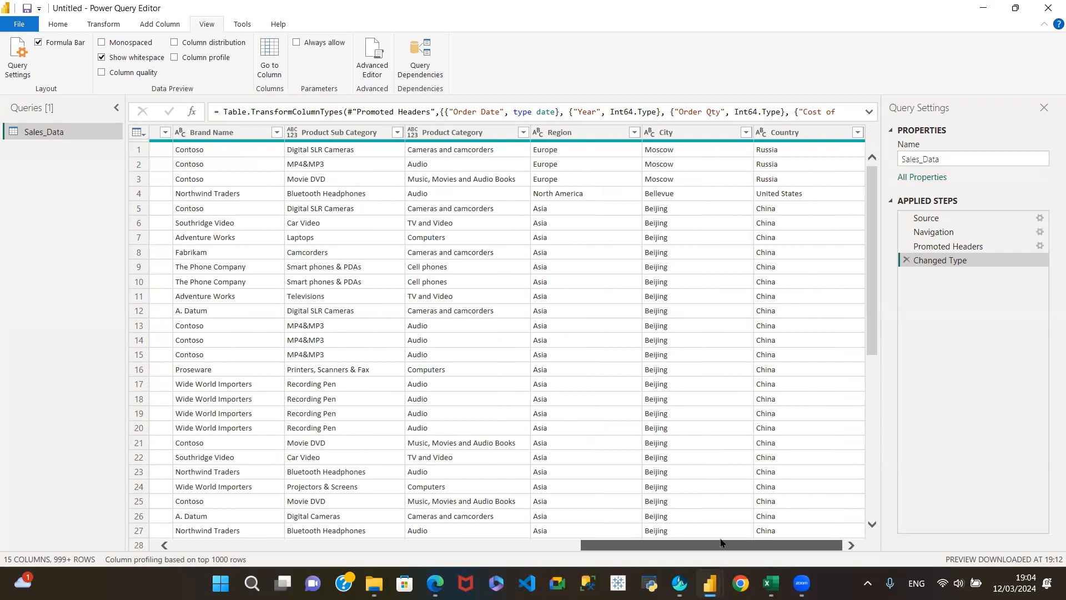
pyautogui.moveTo(720, 544); pyautogui.dragTo(281, 546)
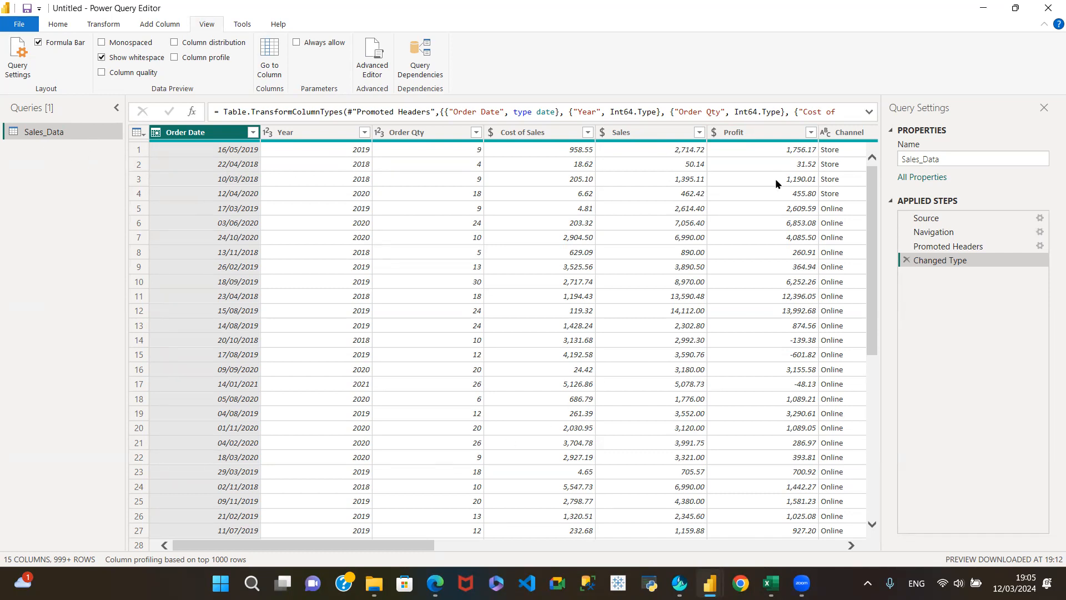
pyautogui.moveTo(412, 547); pyautogui.dragTo(814, 547)
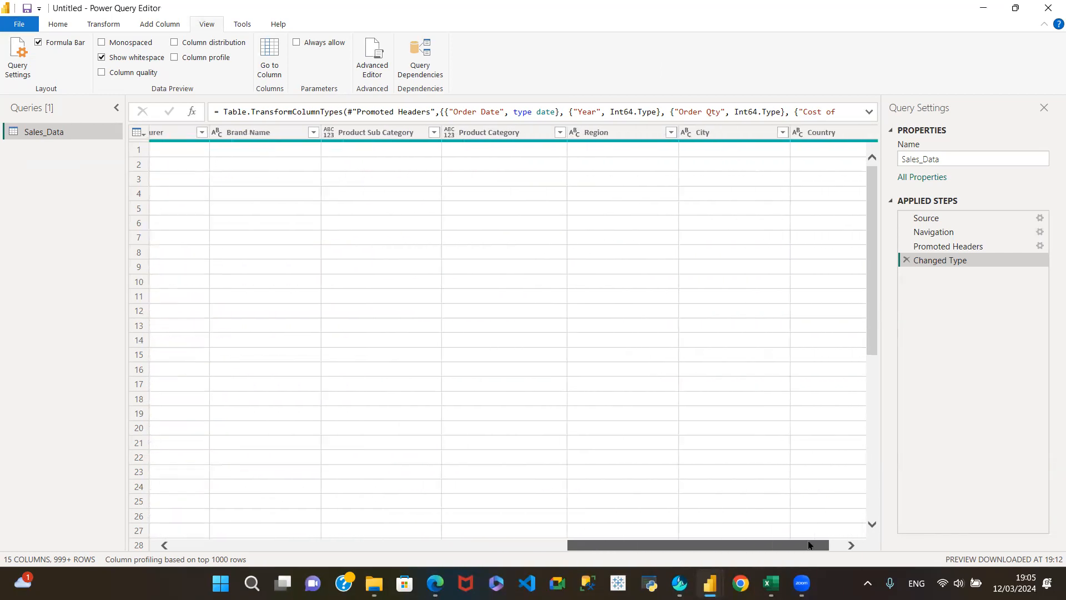
pyautogui.click(1045, 110)
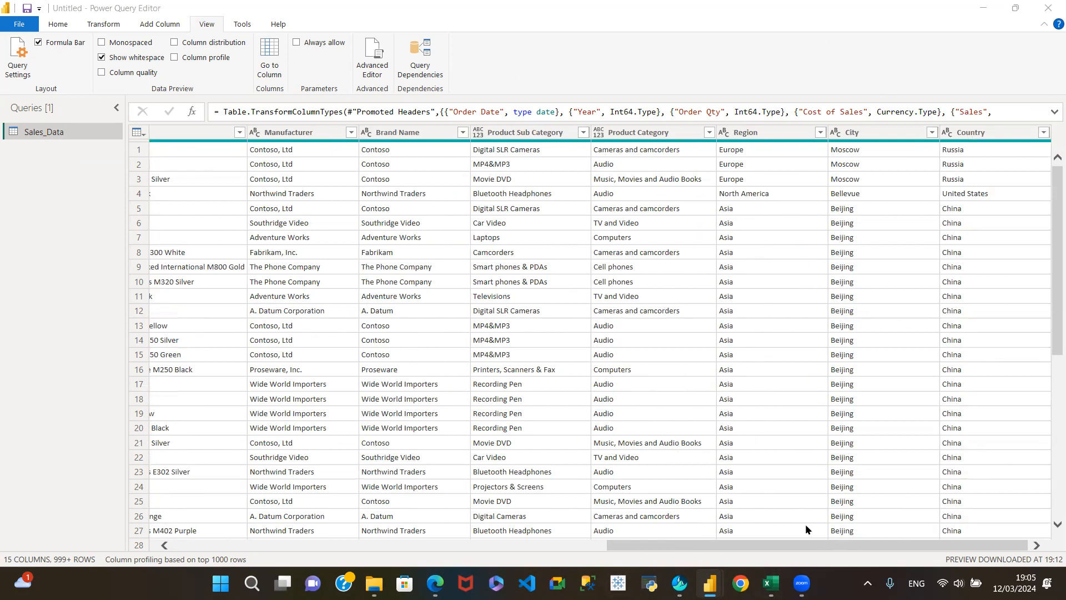
# - Check the distinct values available in the Channel column without filtering it
pyautogui.moveTo(722, 546); pyautogui.dragTo(211, 547)
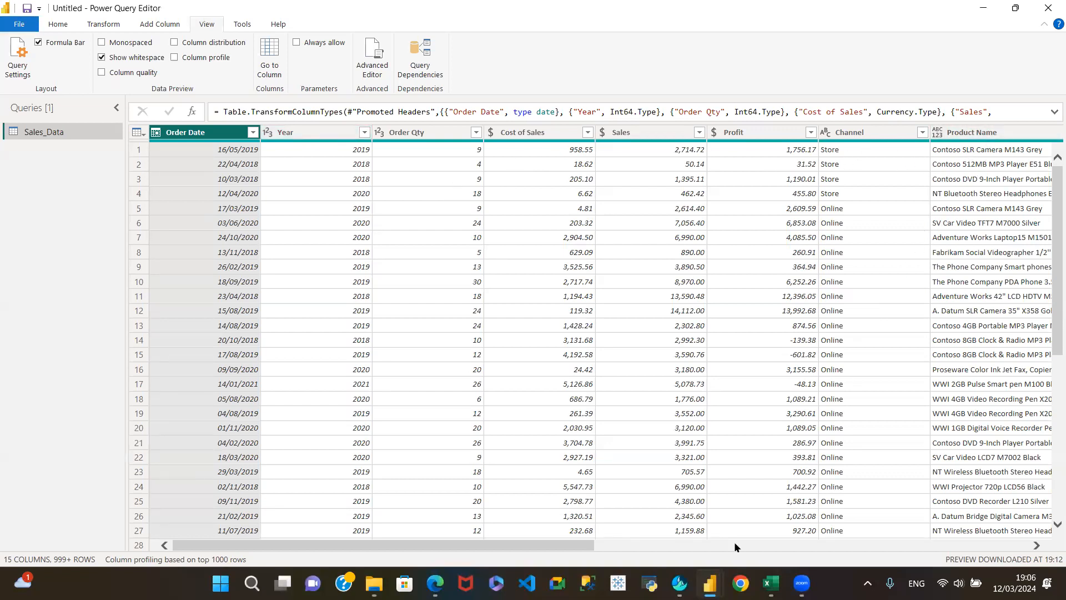
pyautogui.moveTo(550, 544); pyautogui.dragTo(637, 548)
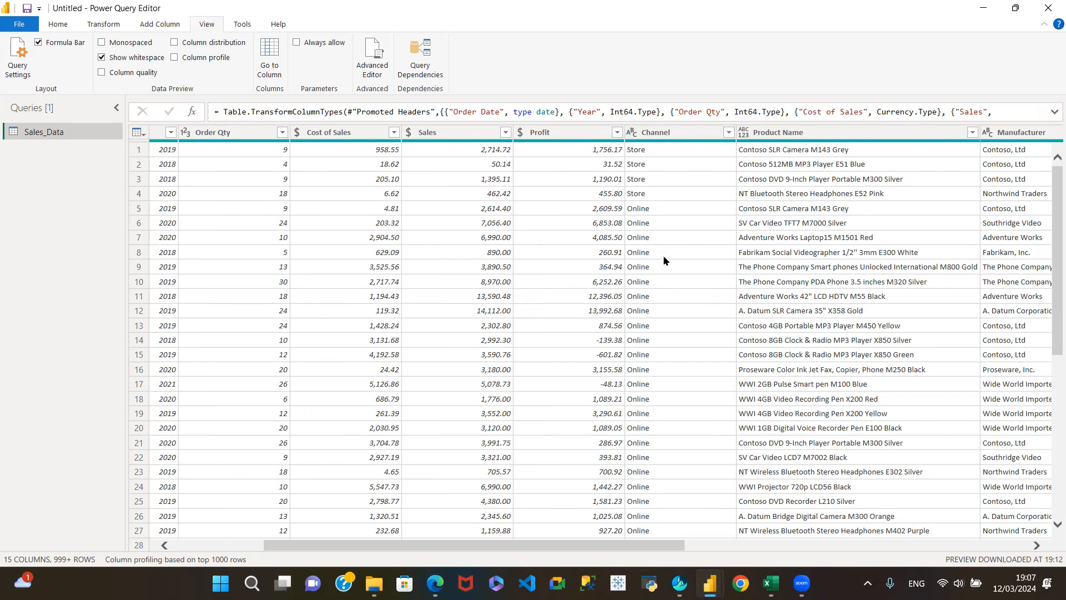
pyautogui.click(728, 132)
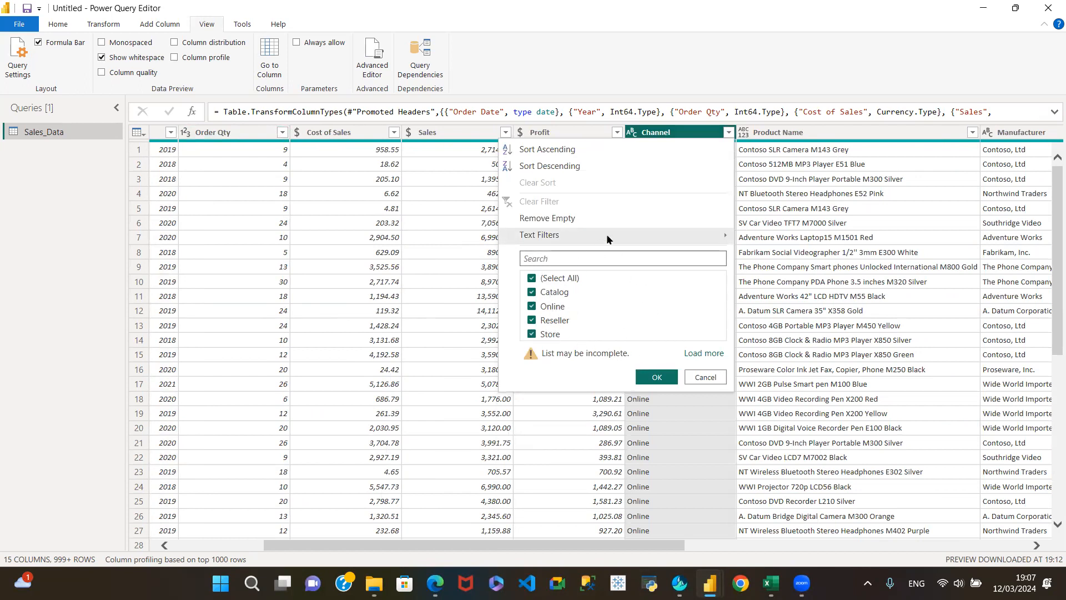
pyautogui.click(588, 545)
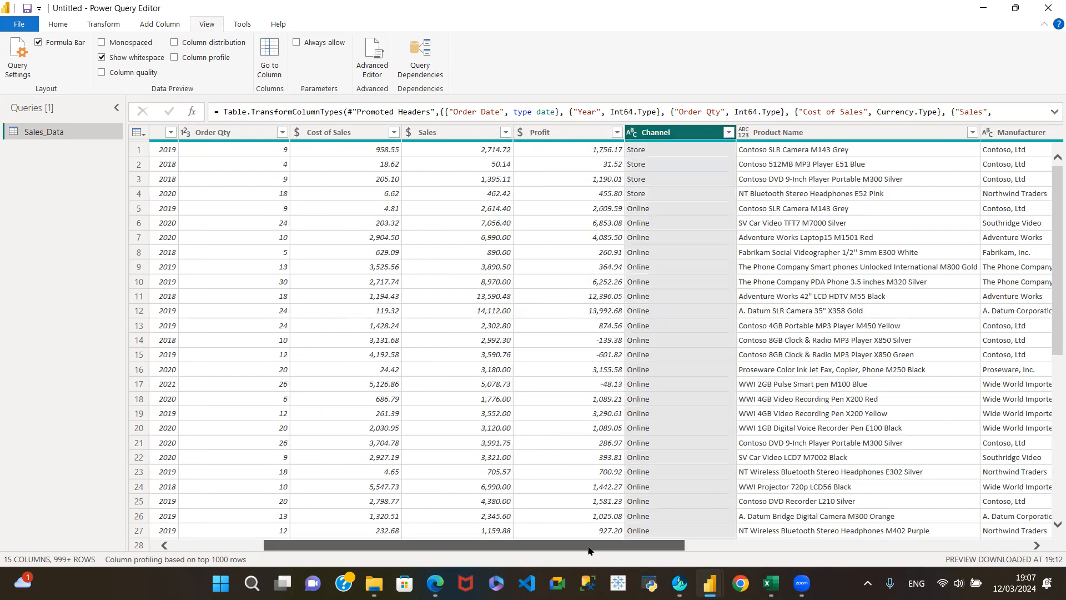
# - Examine the product, manufacturer, brand, category, region, city and country columns of Sales_Data alongside its date and sales figures
pyautogui.moveTo(586, 542); pyautogui.dragTo(715, 545)
pyautogui.moveTo(860, 551); pyautogui.dragTo(924, 547)
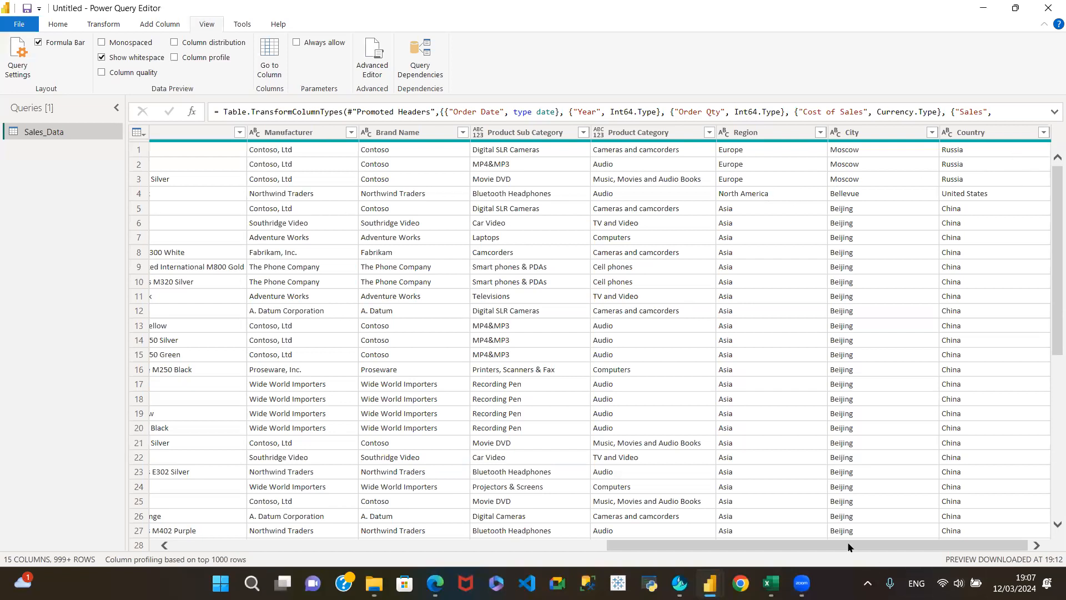
pyautogui.moveTo(877, 546); pyautogui.dragTo(389, 547)
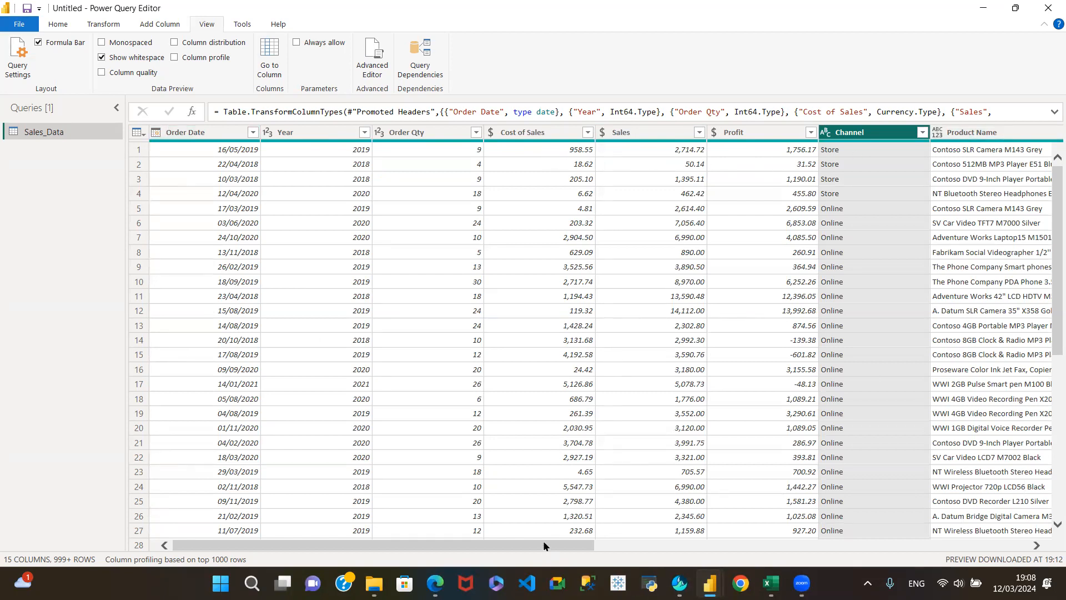
pyautogui.moveTo(542, 546); pyautogui.dragTo(839, 575)
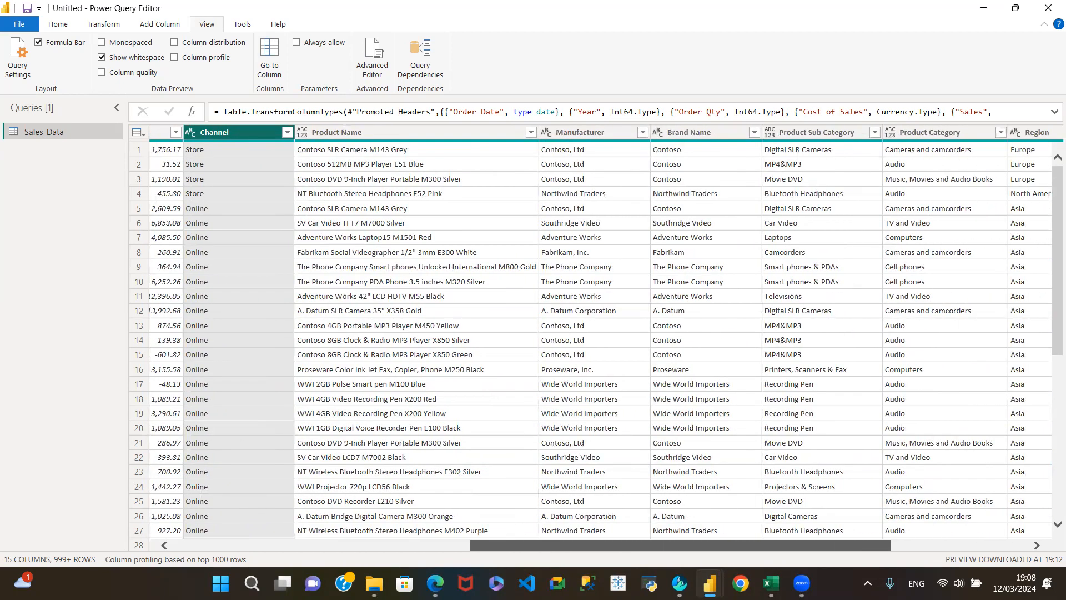
pyautogui.moveTo(839, 576); pyautogui.dragTo(881, 577)
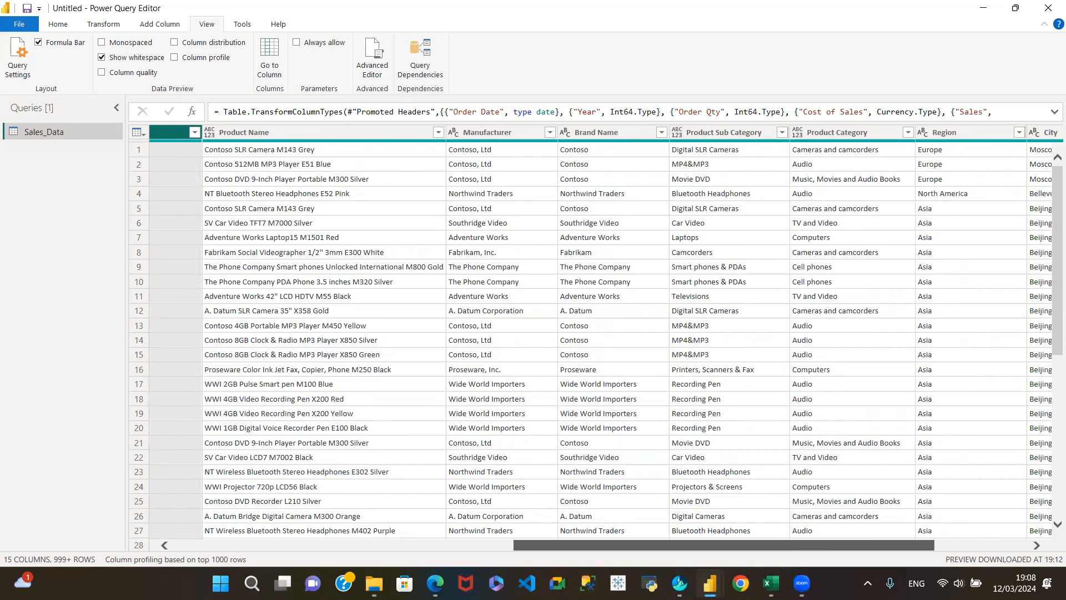
pyautogui.hscroll(3, 376, 161)
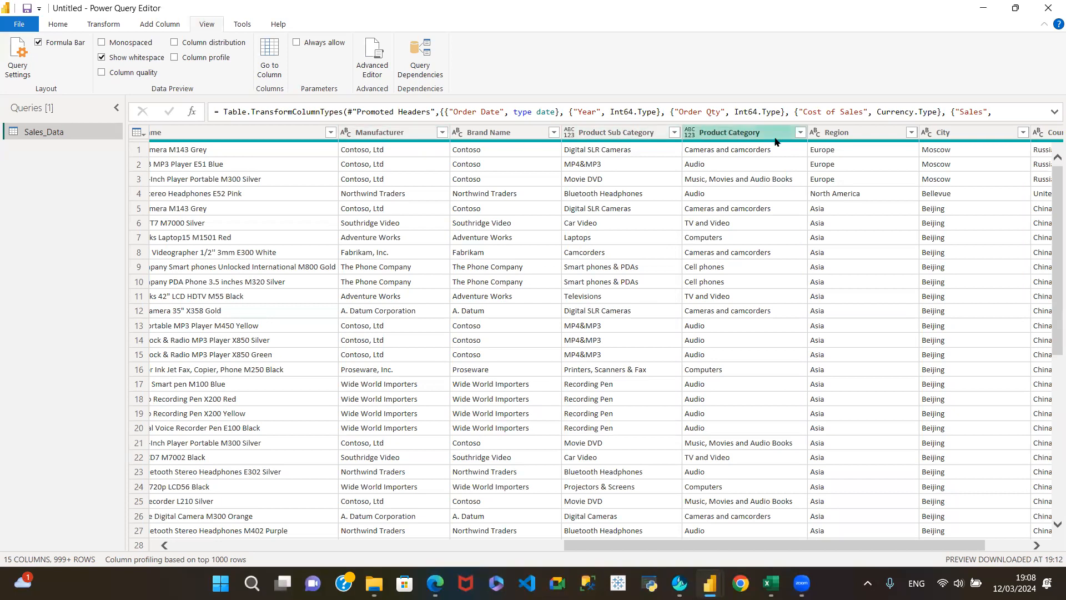
pyautogui.moveTo(586, 540); pyautogui.dragTo(641, 547)
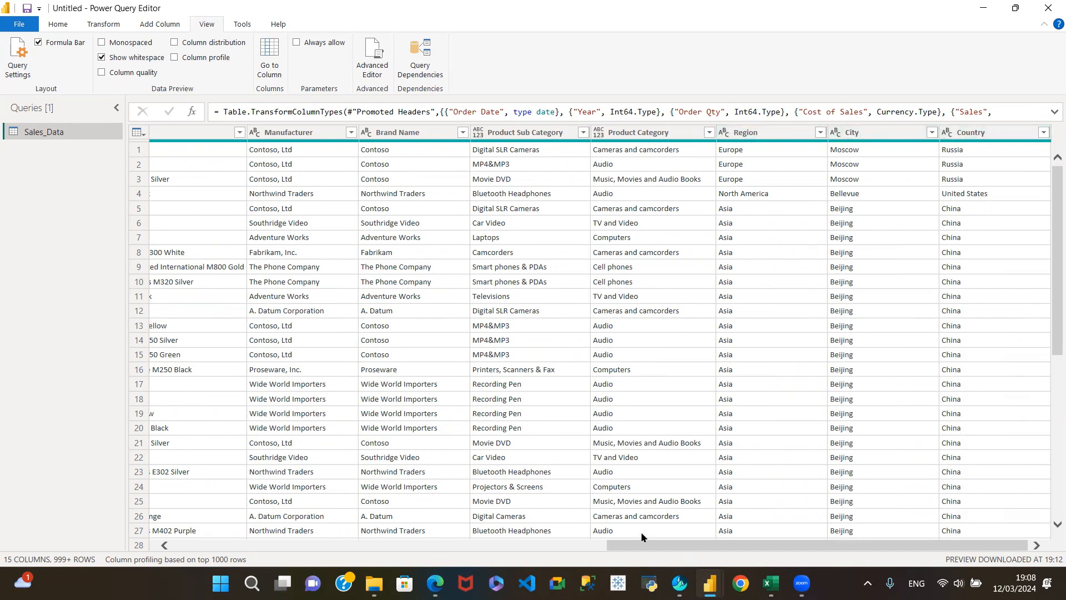
pyautogui.moveTo(644, 546); pyautogui.dragTo(0, 287)
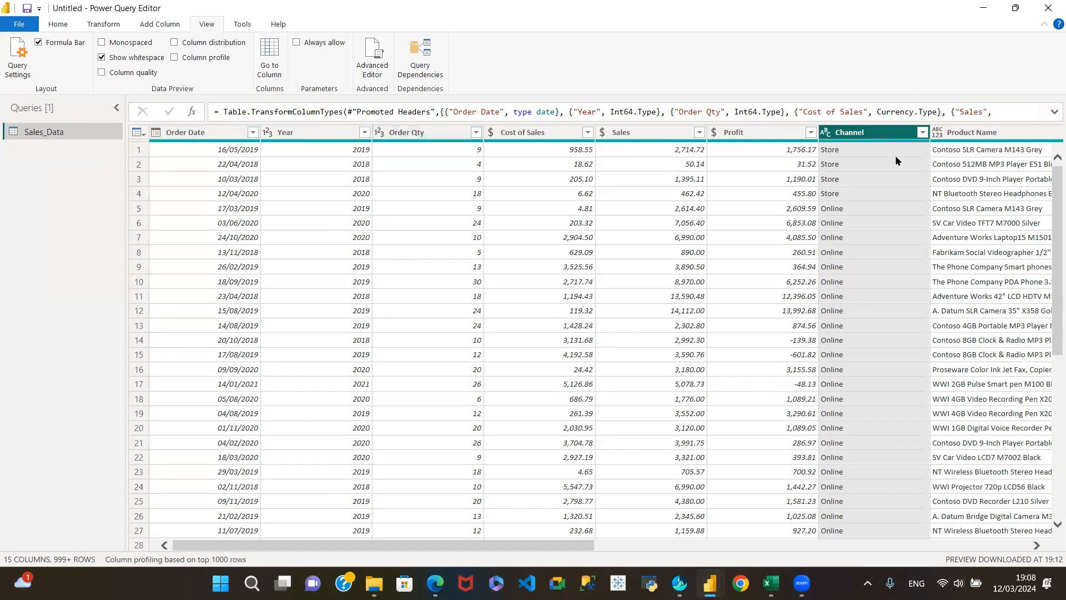
# - Create three duplicates of the Sales_Data query
pyautogui.rightClick(42, 135)
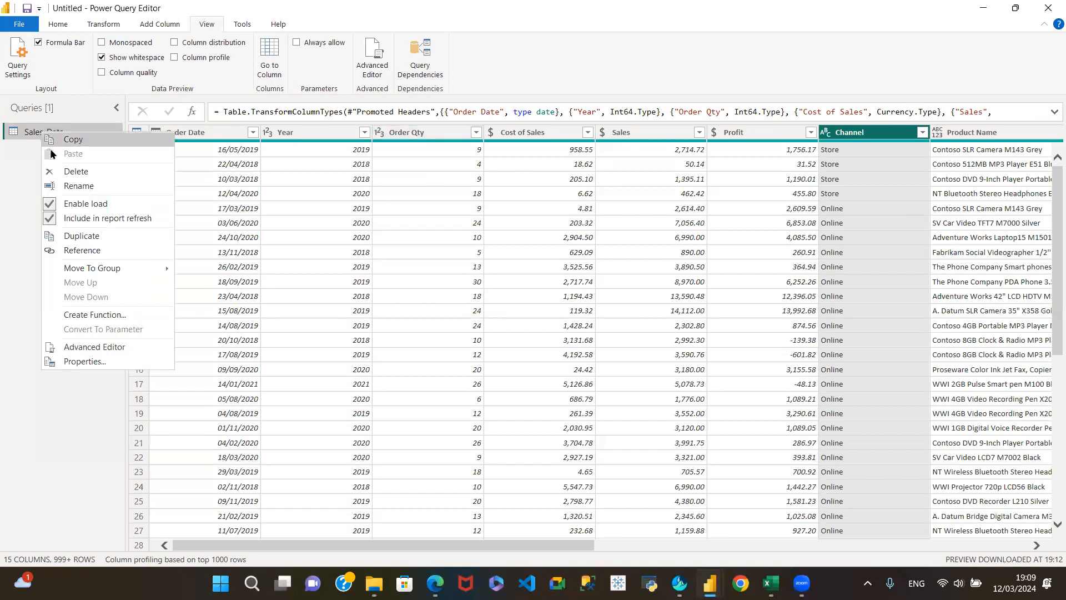
pyautogui.click(70, 235)
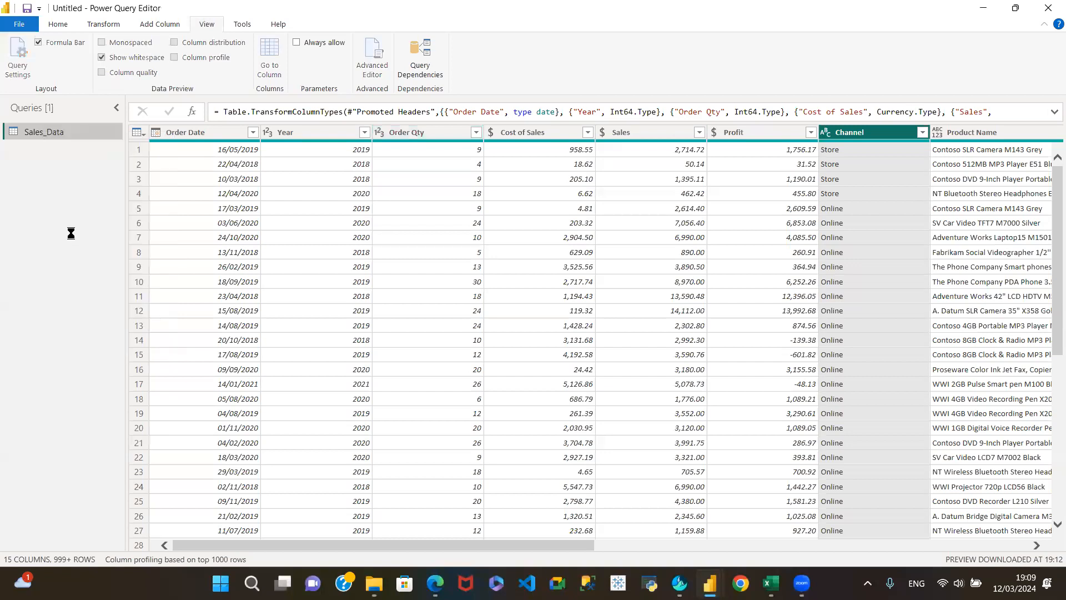
pyautogui.click(48, 132)
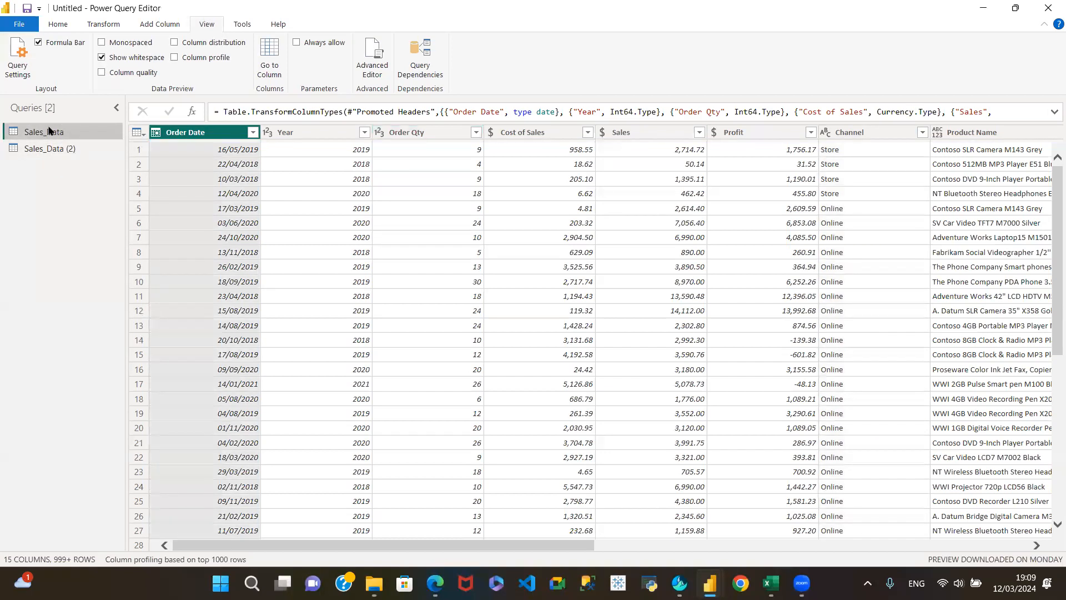
pyautogui.rightClick(48, 131)
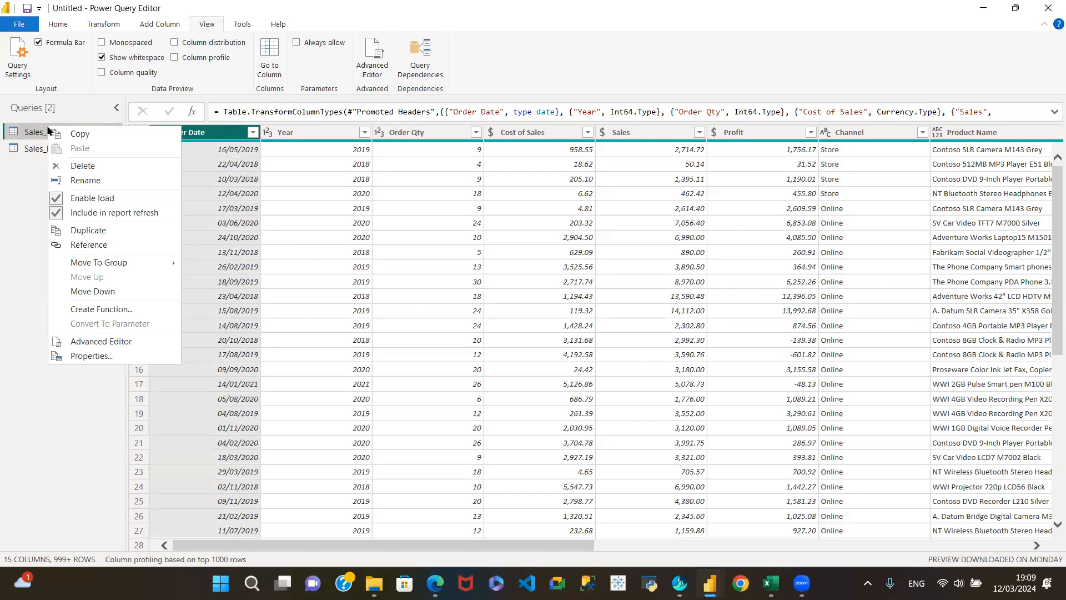
pyautogui.click(86, 230)
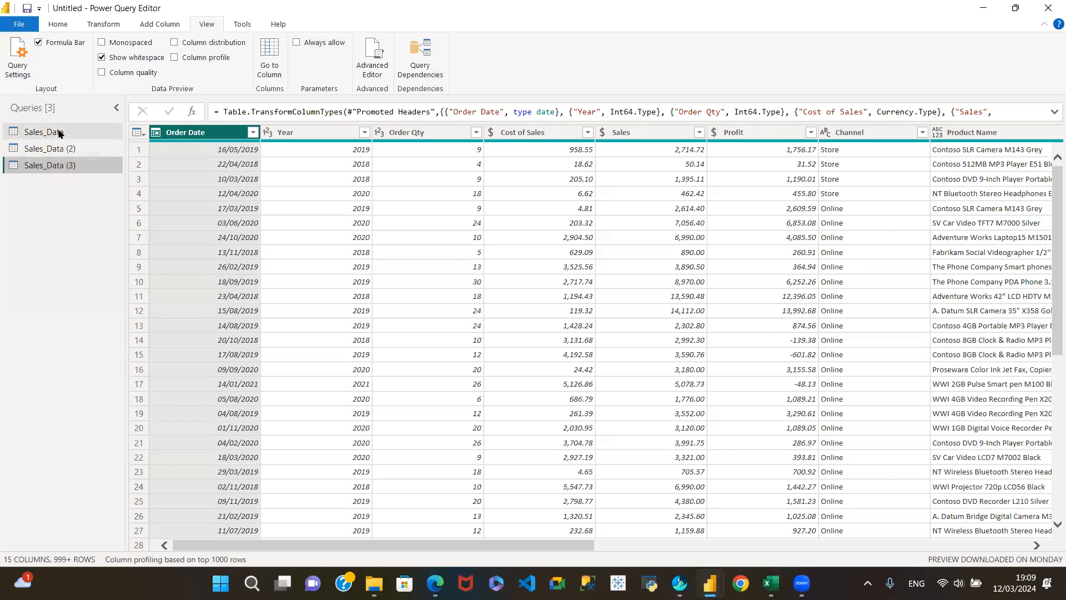
pyautogui.click(60, 134)
pyautogui.rightClick(60, 133)
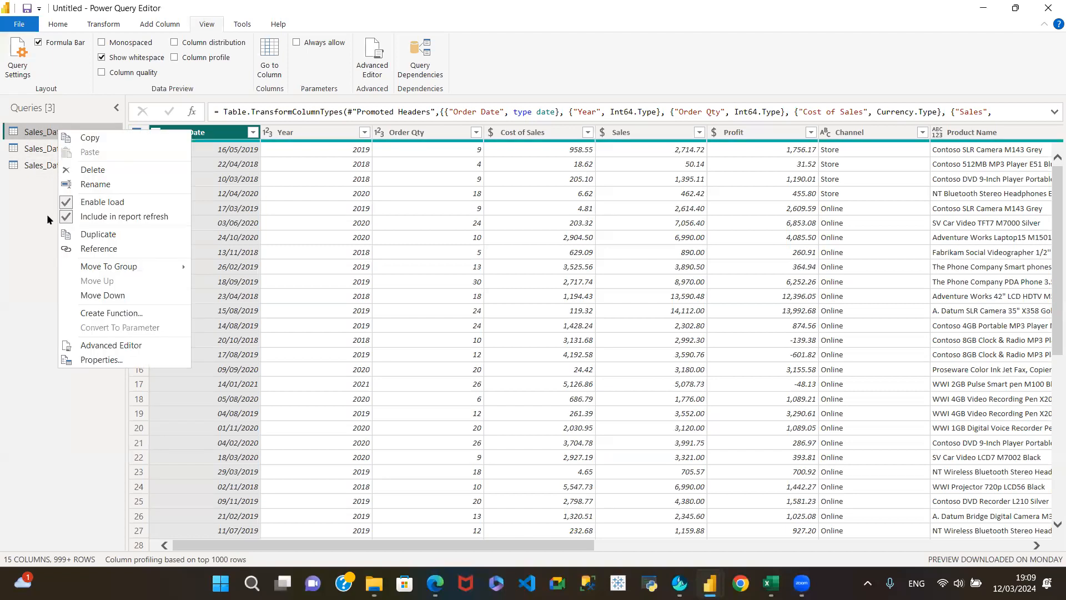
pyautogui.click(92, 234)
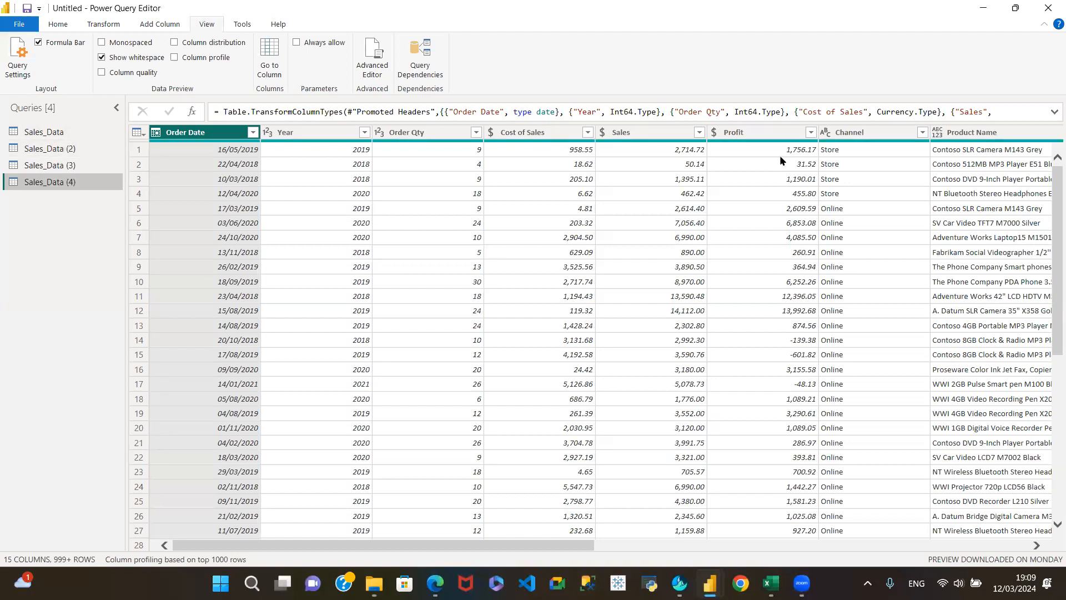
# - Rename the Sales_Data (2) query as Channel and the Sales_Data (3) query as Products
pyautogui.click(48, 152)
pyautogui.click(48, 155)
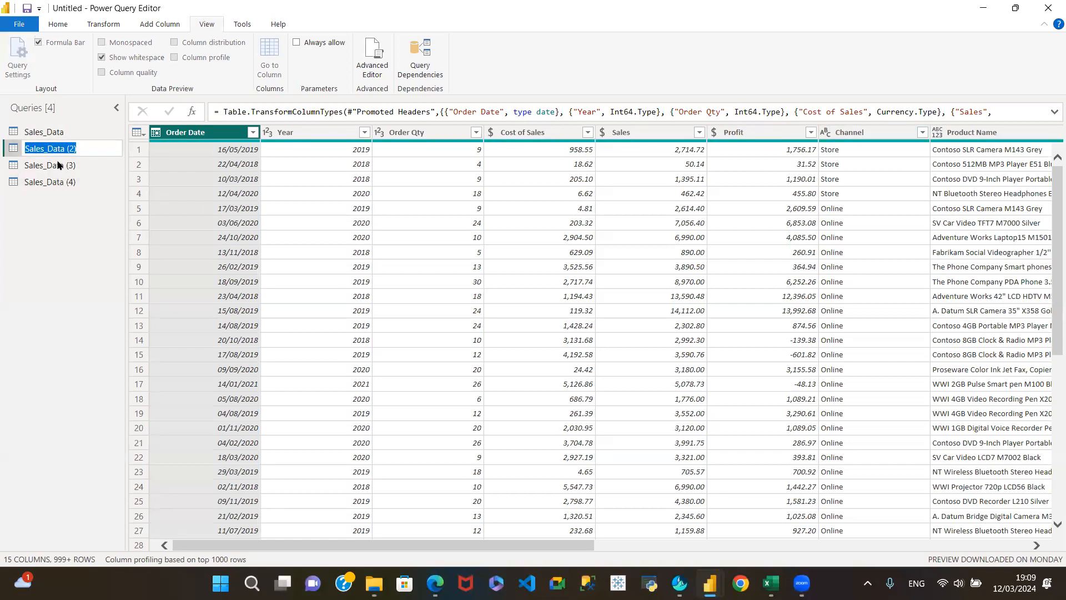
pyautogui.write('Channel')
pyautogui.press('Return')
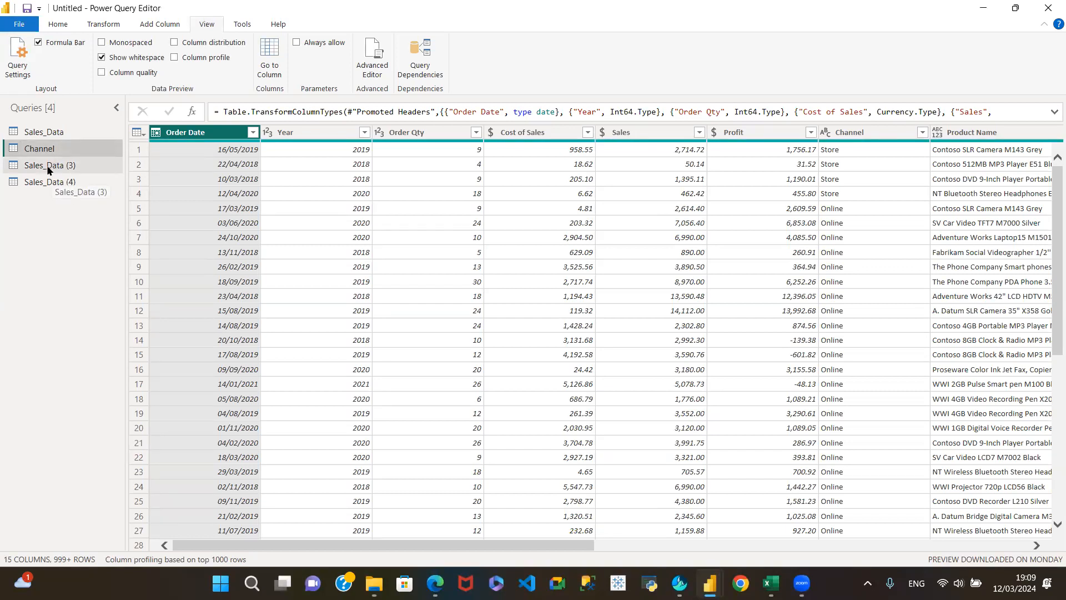
pyautogui.doubleClick(47, 164)
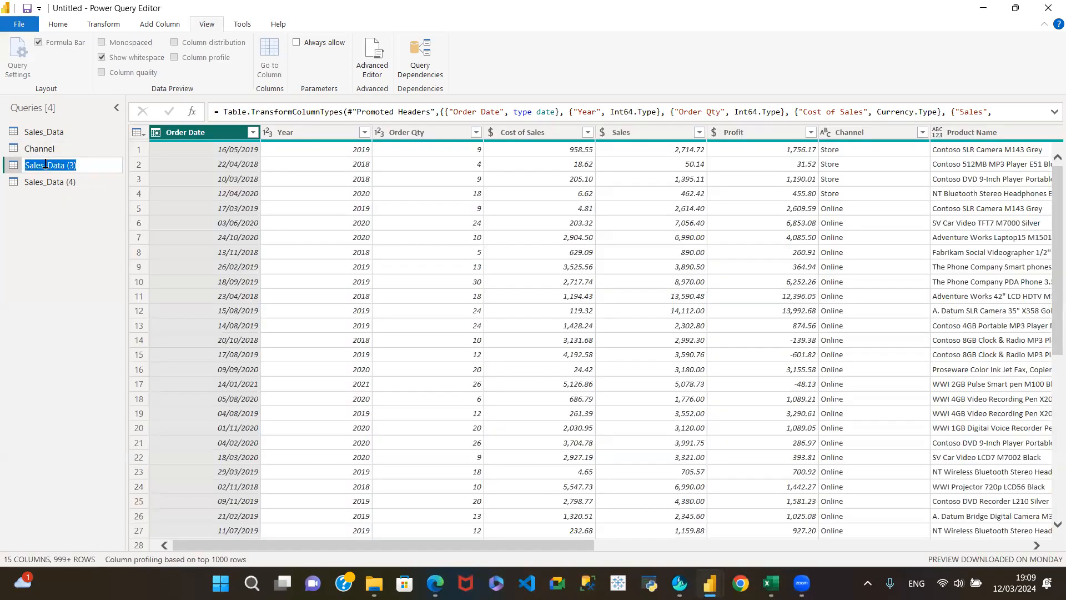
pyautogui.write('Products')
pyautogui.press('Return')
# - Rename the Sales_Data (4) query as Manufacturers
pyautogui.click(44, 182)
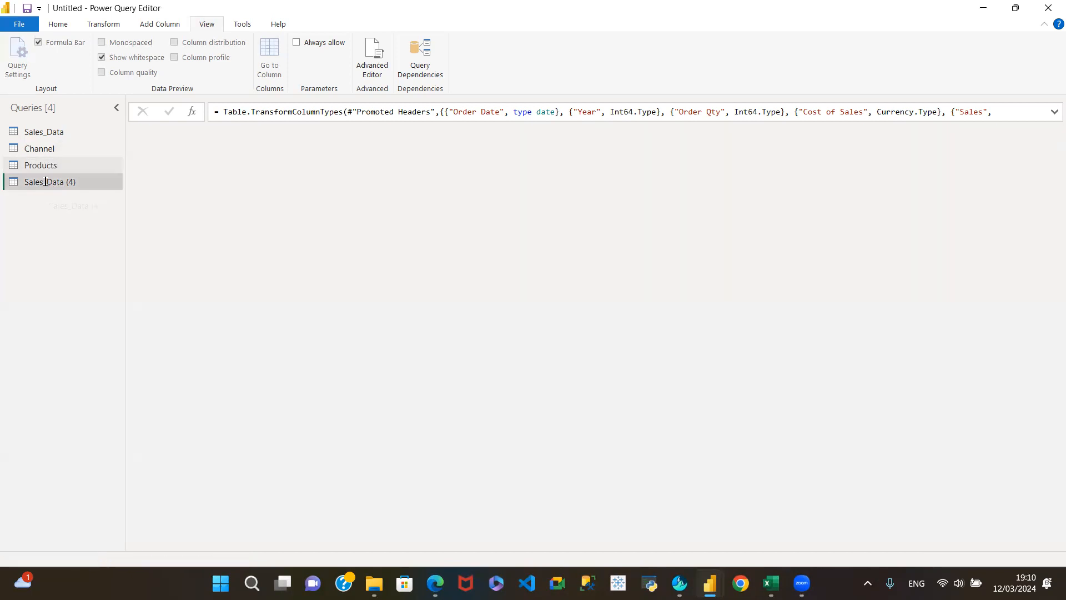
pyautogui.doubleClick(45, 182)
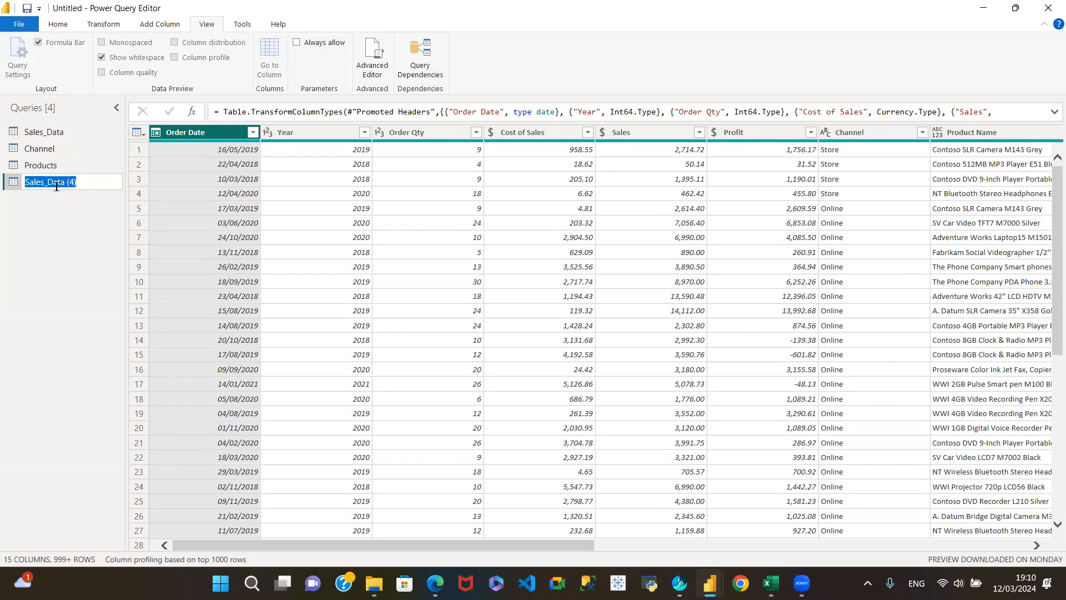
pyautogui.write('Manufacturers')
pyautogui.click(49, 195)
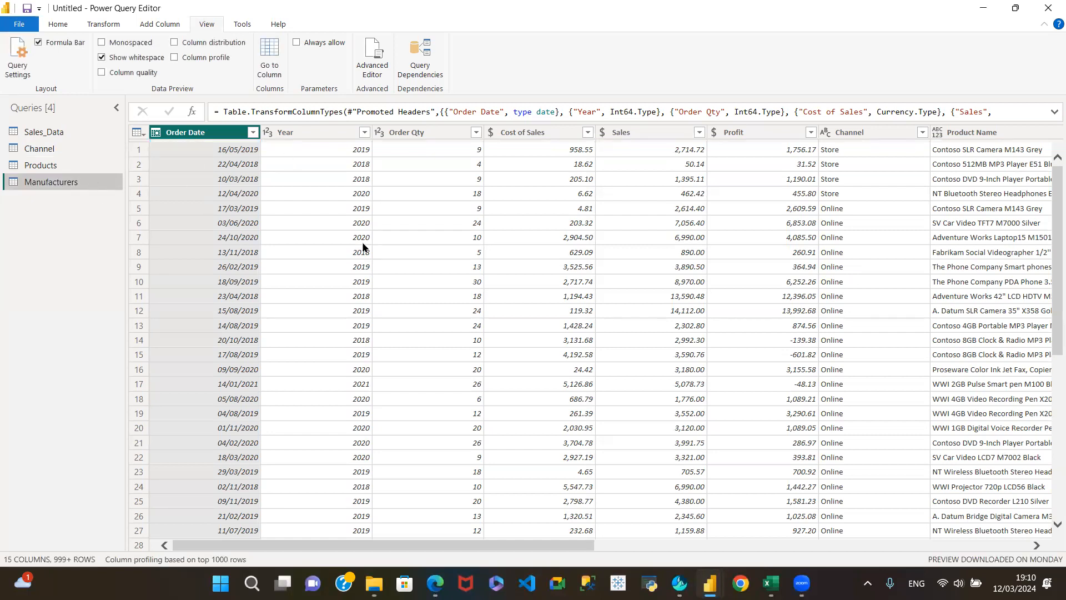
# - Check the manufacturer and location columns, and duplicate the Sales_Data query once more
pyautogui.moveTo(564, 548); pyautogui.dragTo(891, 559)
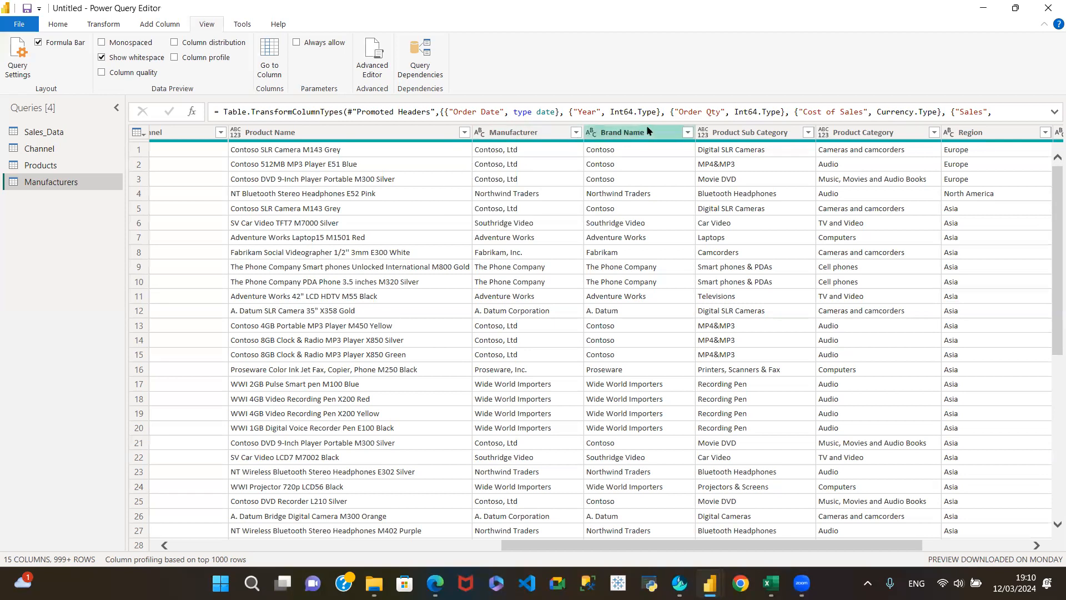
pyautogui.moveTo(632, 545); pyautogui.dragTo(813, 552)
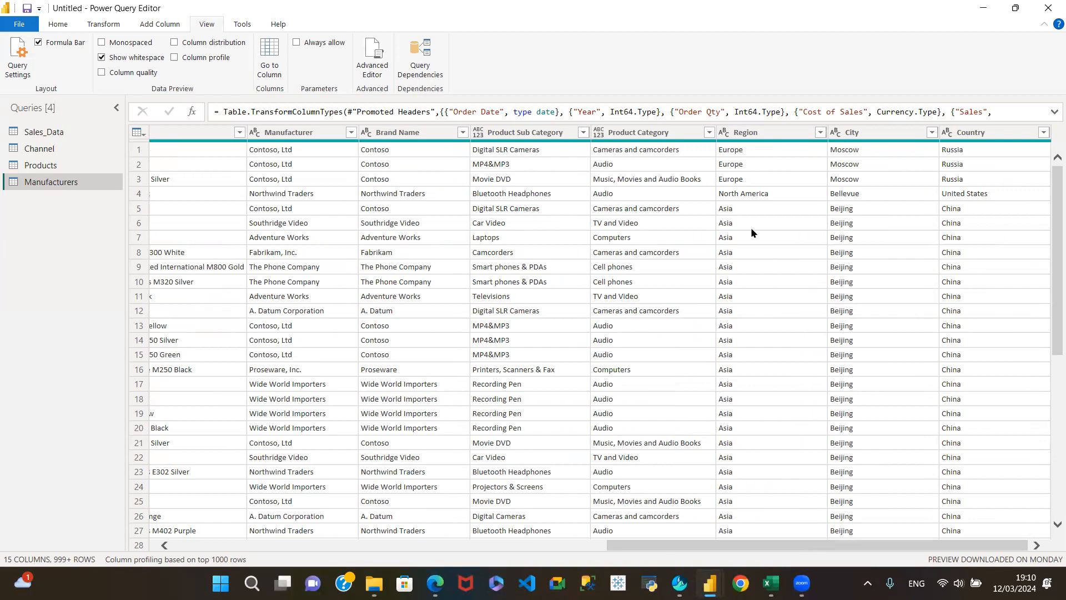
pyautogui.moveTo(49, 134)
pyautogui.mouseDown()
pyautogui.moveTo(85, 153)
pyautogui.moveTo(33, 131)
pyautogui.mouseUp()
pyautogui.rightClick(33, 129)
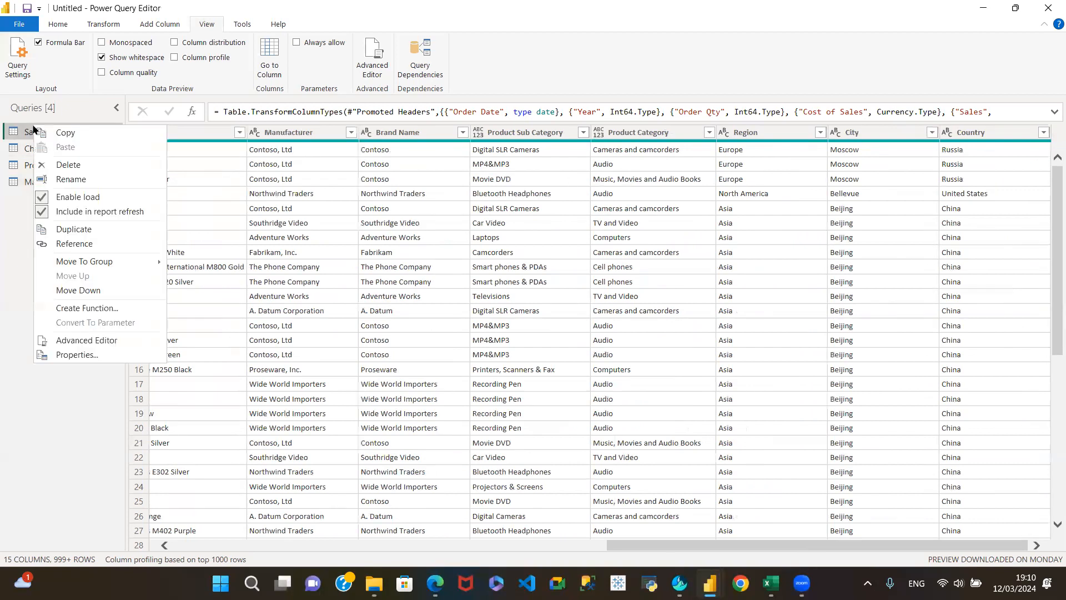
pyautogui.click(65, 229)
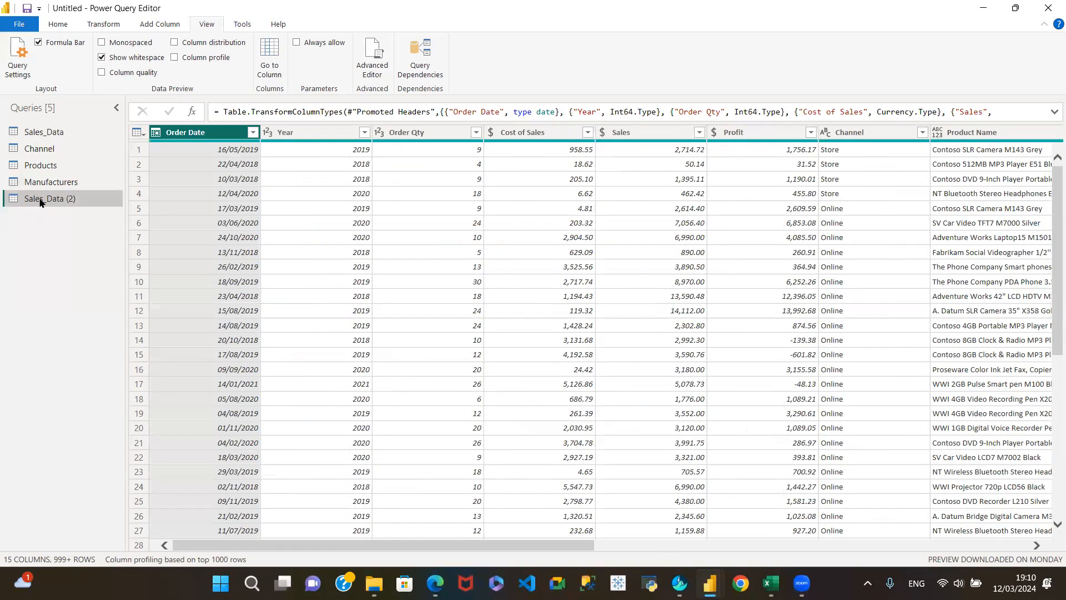
# - Rename the newest Sales_Data copy as Geography
pyautogui.doubleClick(40, 198)
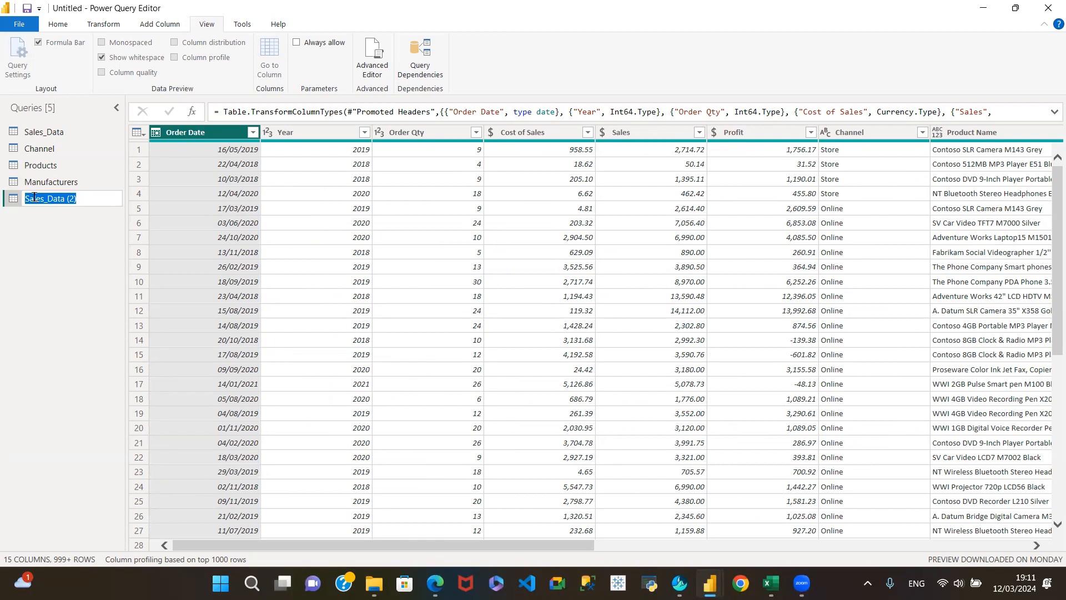
pyautogui.write('G')
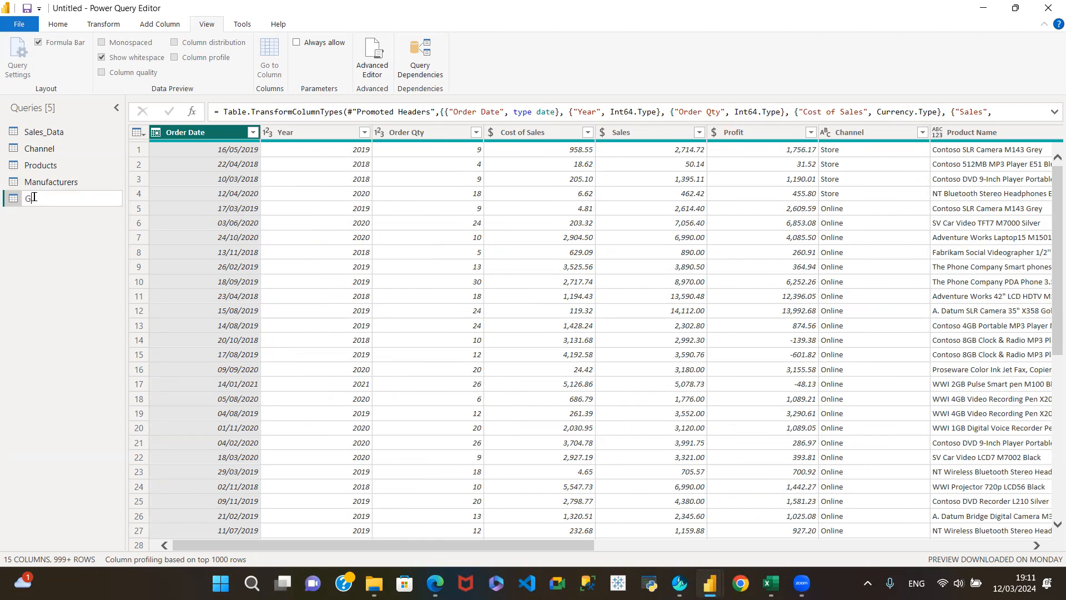
pyautogui.write('eography')
pyautogui.click(43, 219)
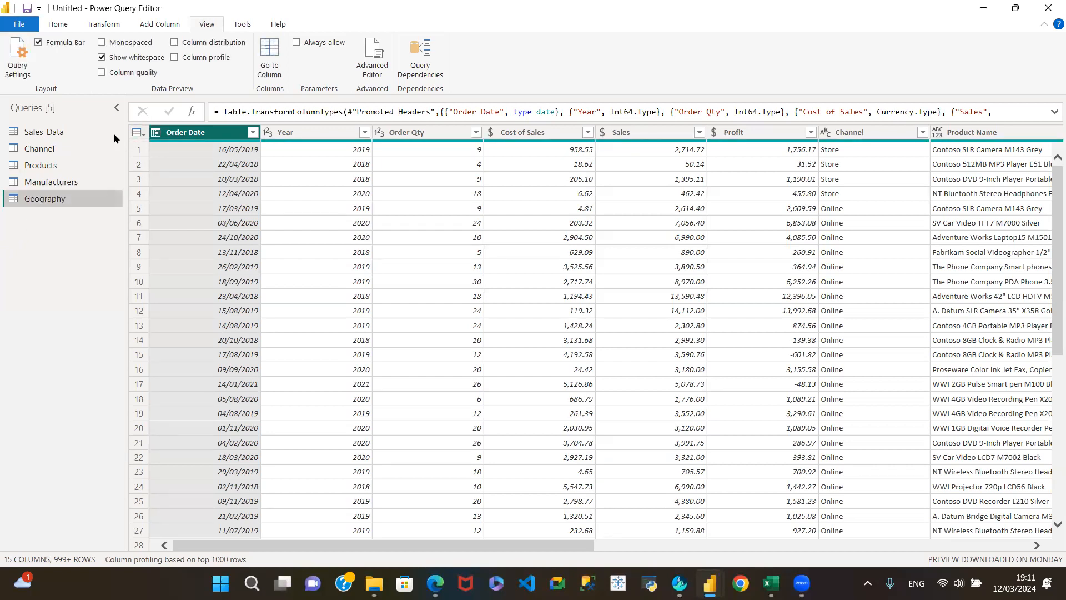
# - Select the Channel column in the Channel query and show the query settings with the applied steps
pyautogui.click(38, 147)
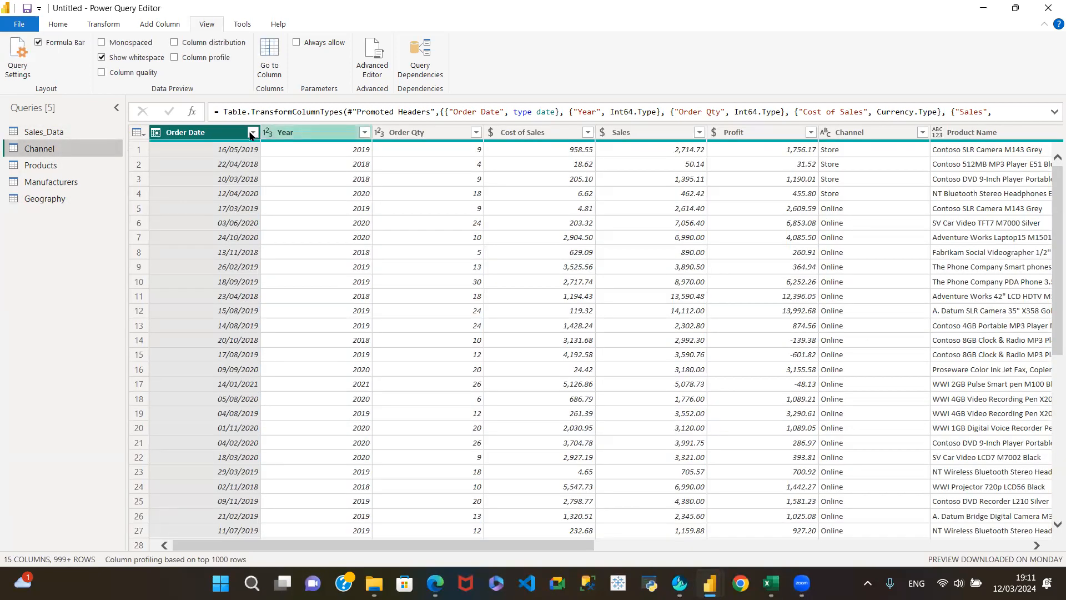
pyautogui.moveTo(437, 545); pyautogui.dragTo(630, 562)
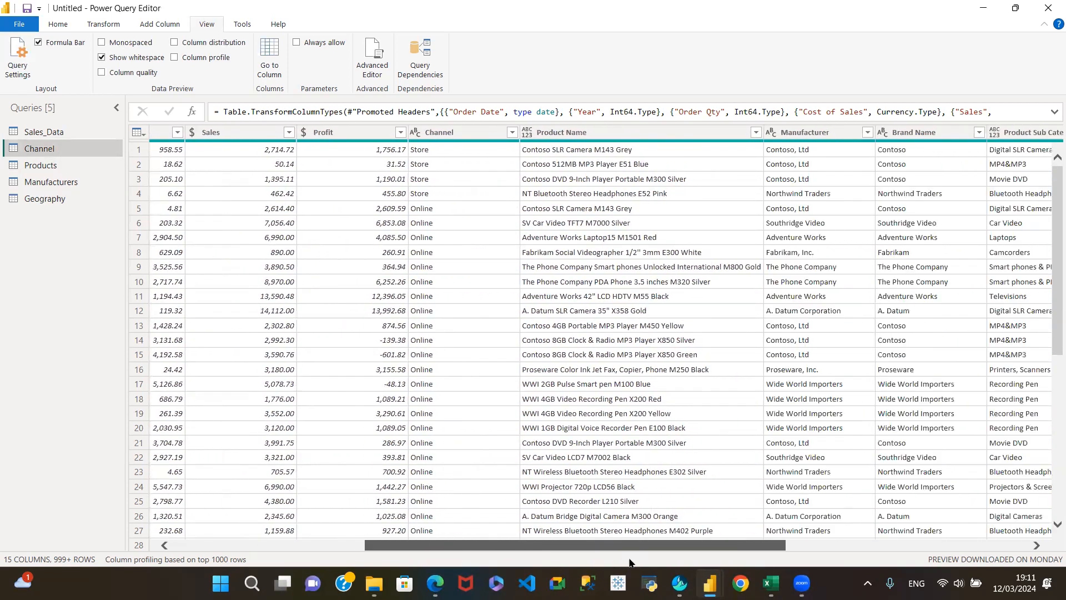
pyautogui.click(458, 133)
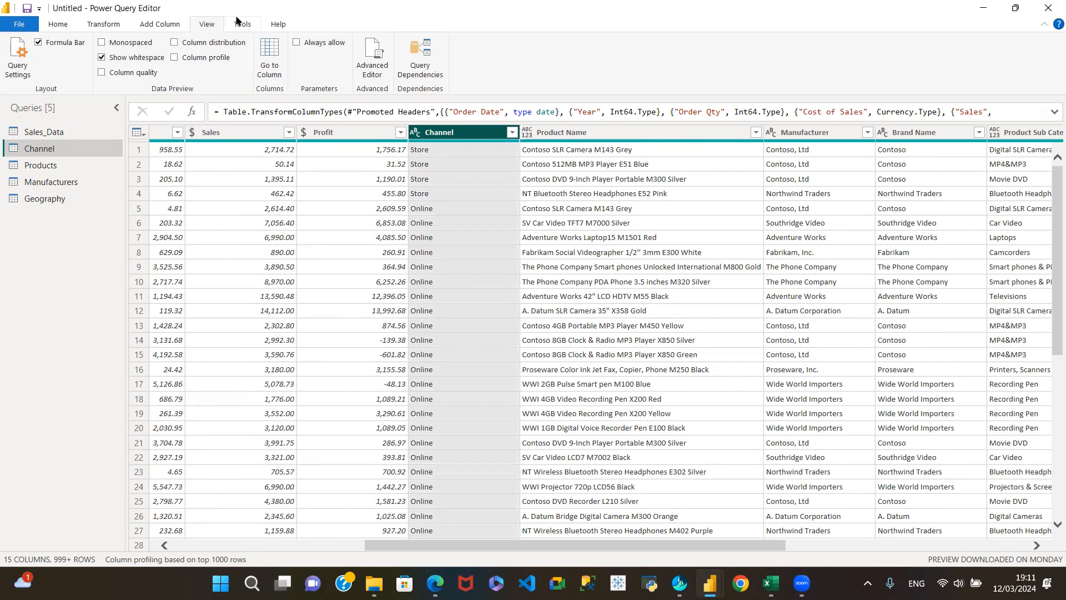
pyautogui.click(18, 60)
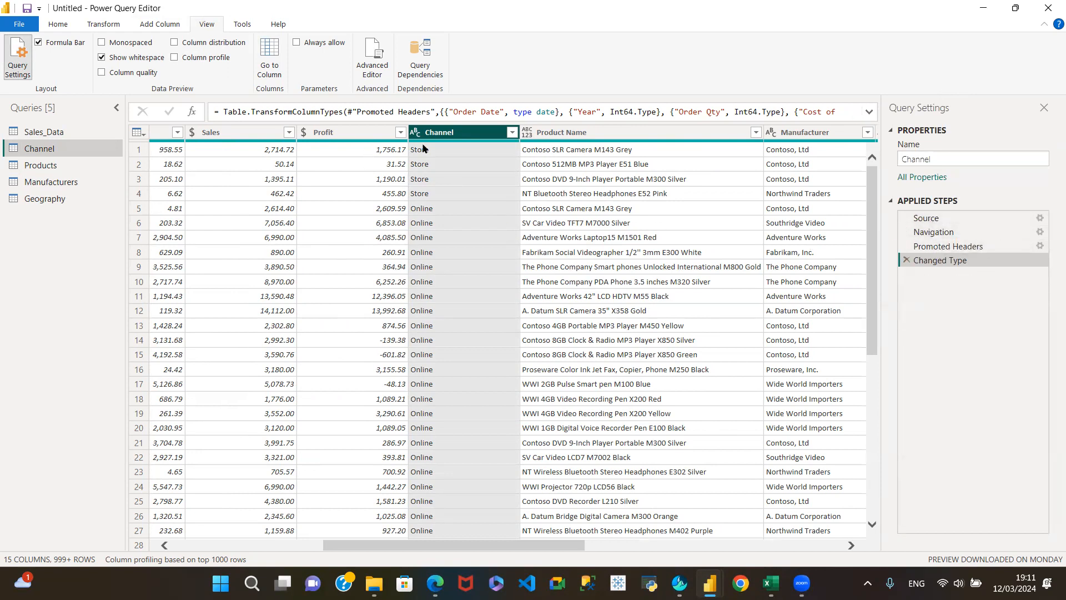
# - Remove all columns except Channel from the Channel query and remove the duplicate channel values
pyautogui.rightClick(452, 136)
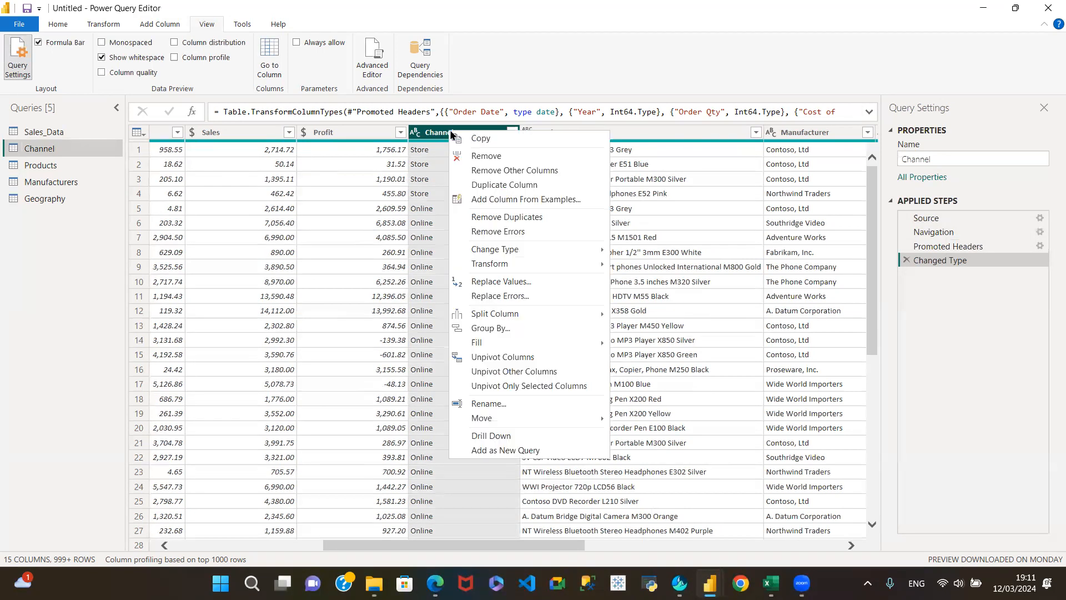
pyautogui.click(491, 169)
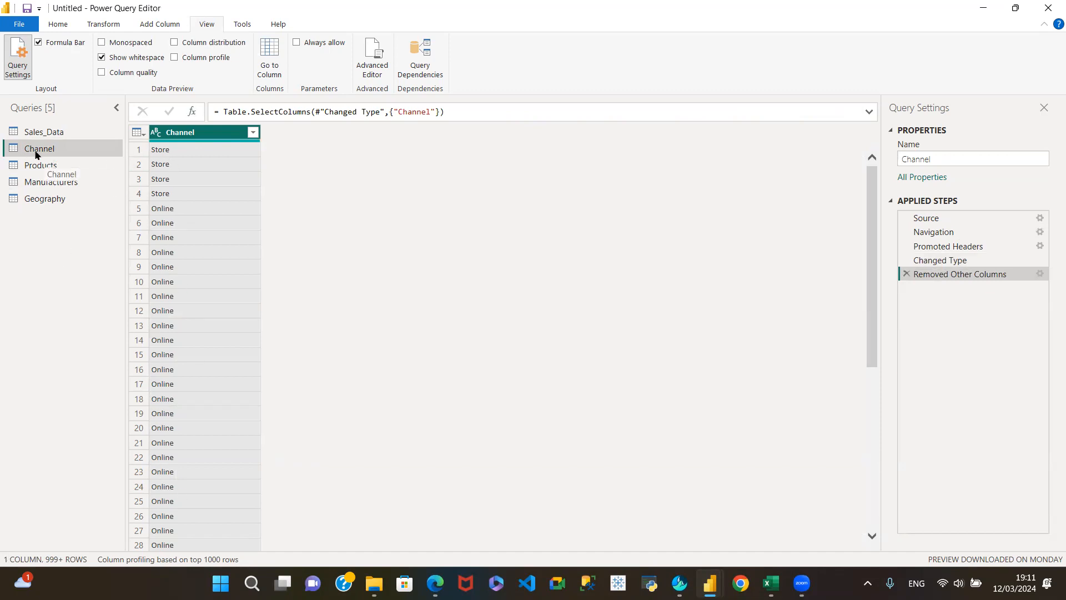
pyautogui.rightClick(200, 131)
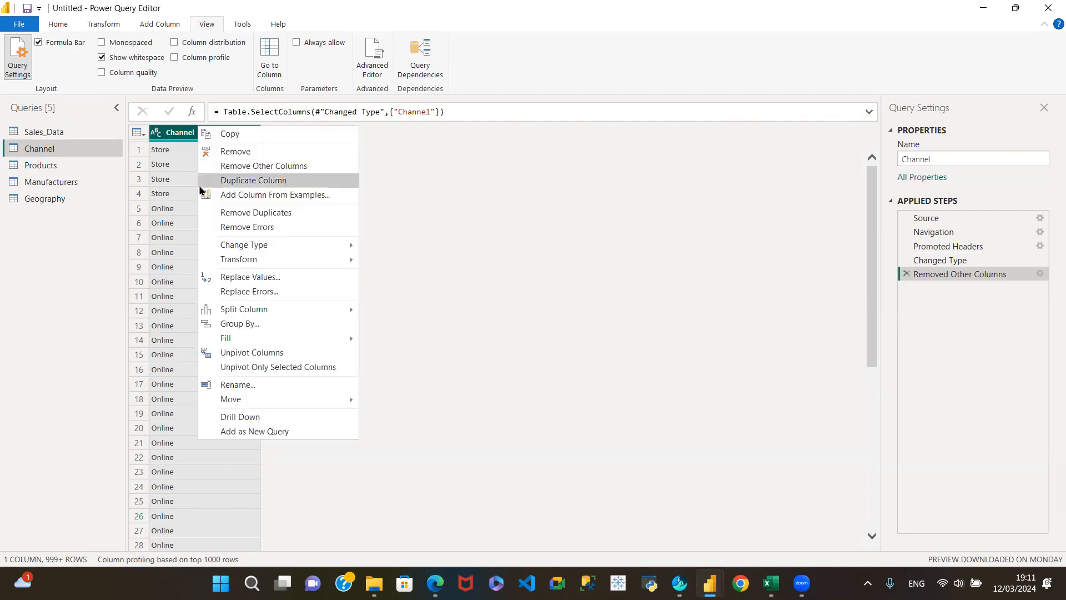
pyautogui.click(222, 213)
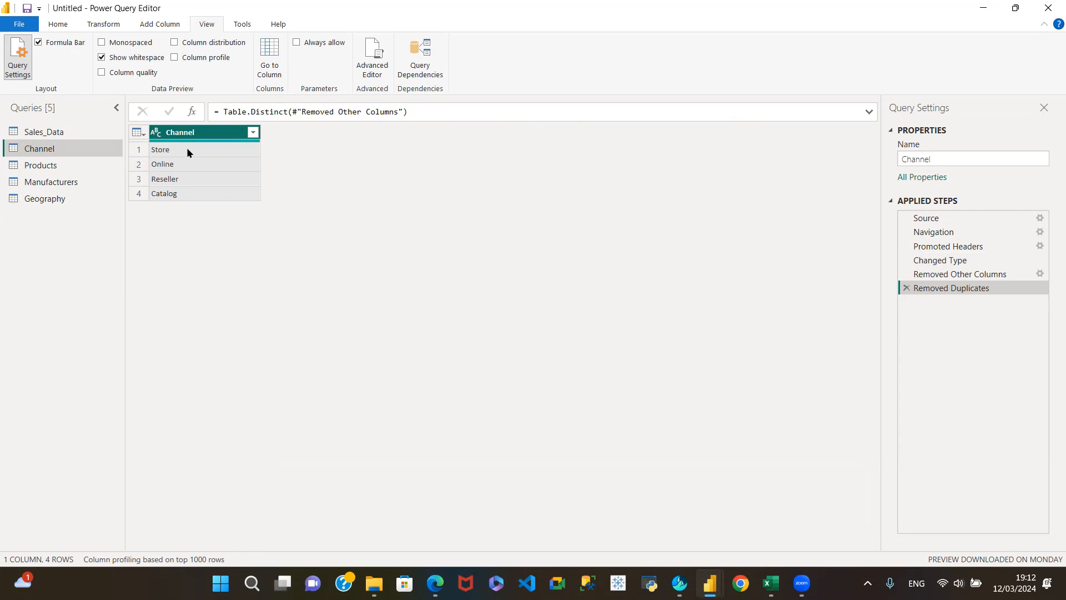
# - Keep only the Product Name, Product Sub Category and Product Category columns in the Products query
pyautogui.click(38, 168)
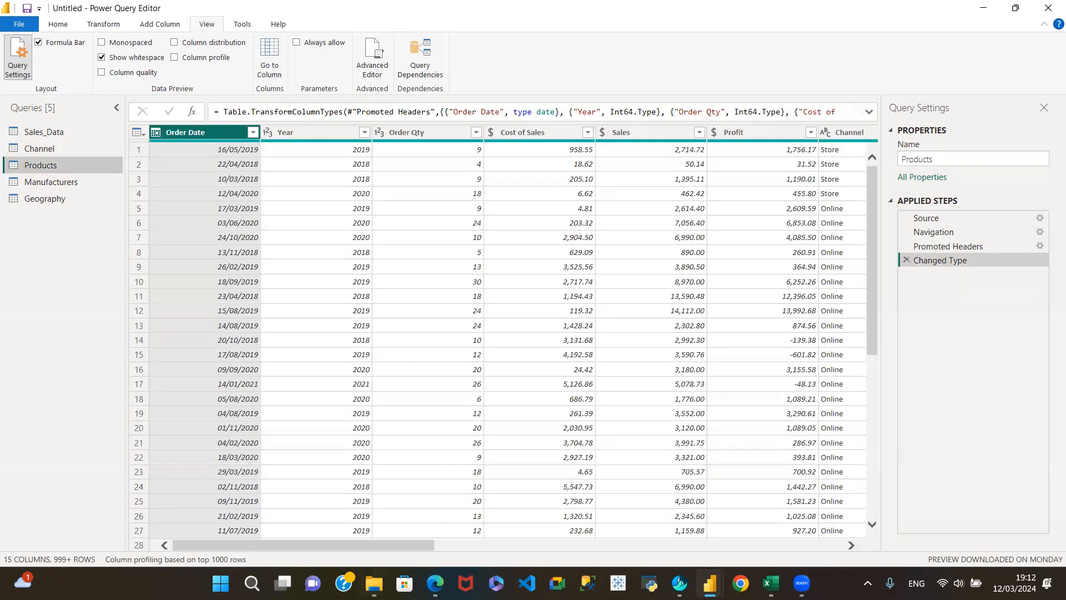
pyautogui.moveTo(357, 547); pyautogui.dragTo(601, 547)
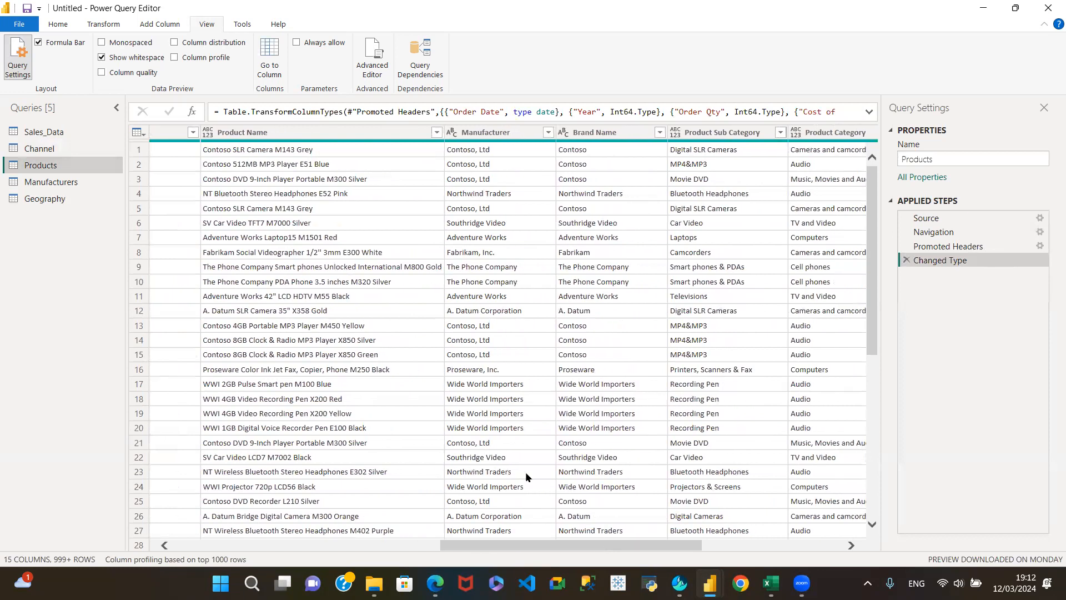
pyautogui.click(315, 131)
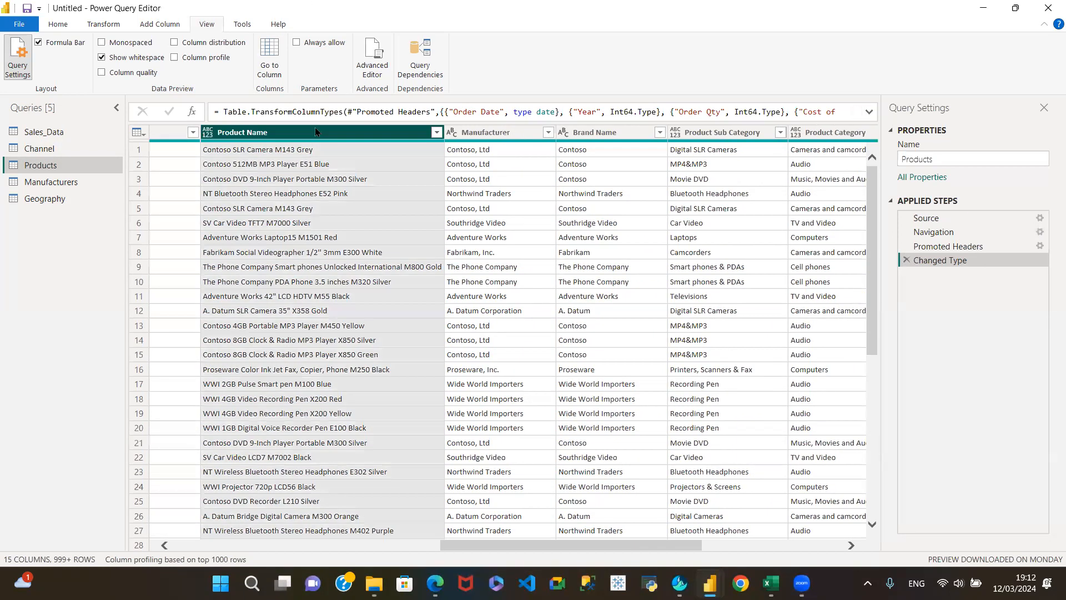
pyautogui.moveTo(504, 555); pyautogui.dragTo(607, 553)
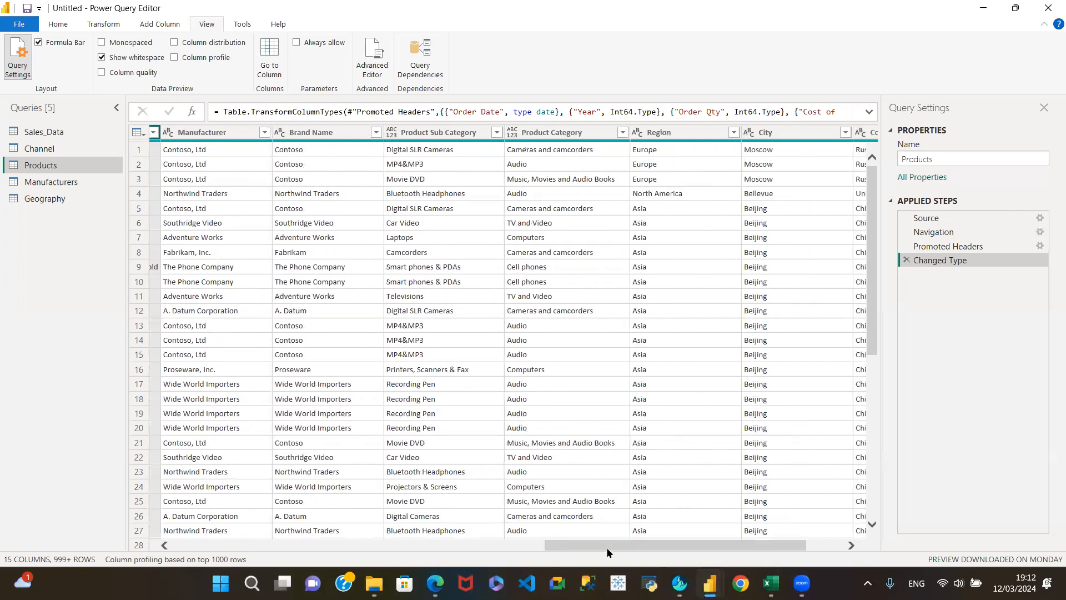
pyautogui.click(459, 132)
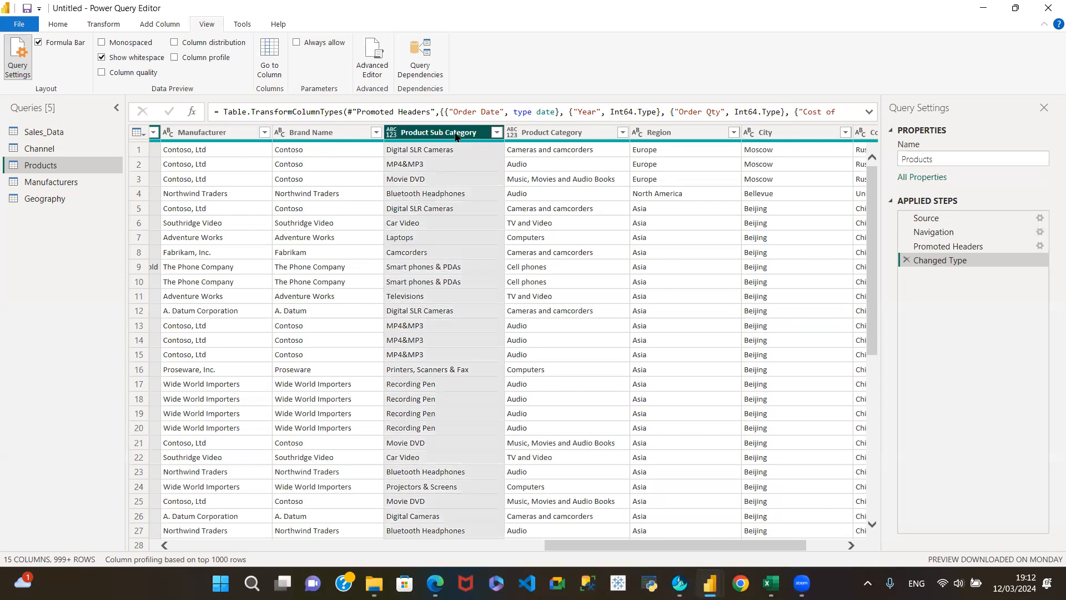
pyautogui.keyDown('ctrl'); pyautogui.click(572, 133); pyautogui.keyUp('ctrl')
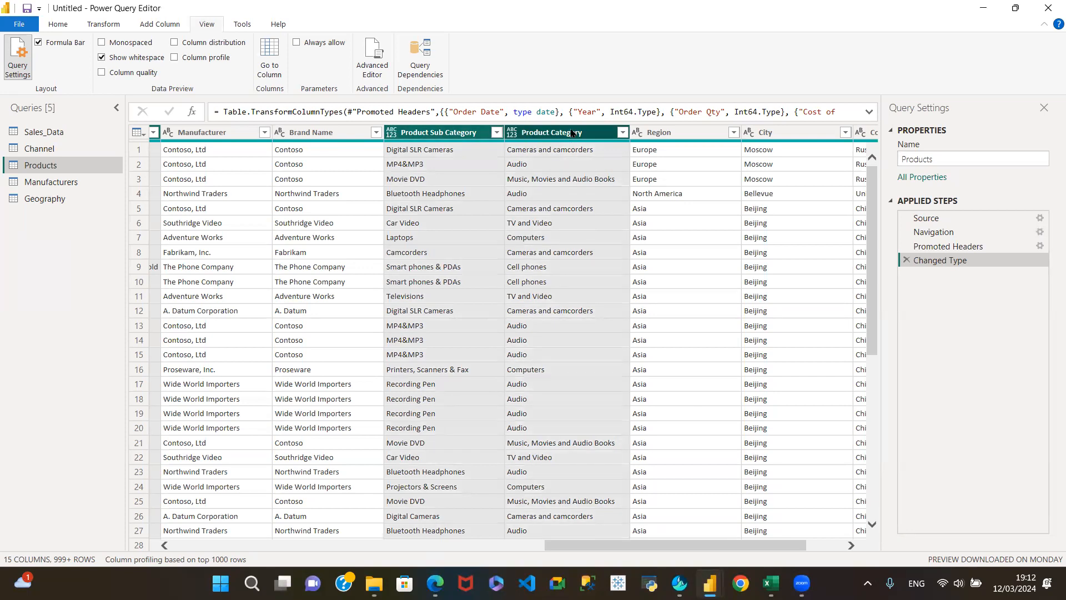
pyautogui.rightClick(572, 134)
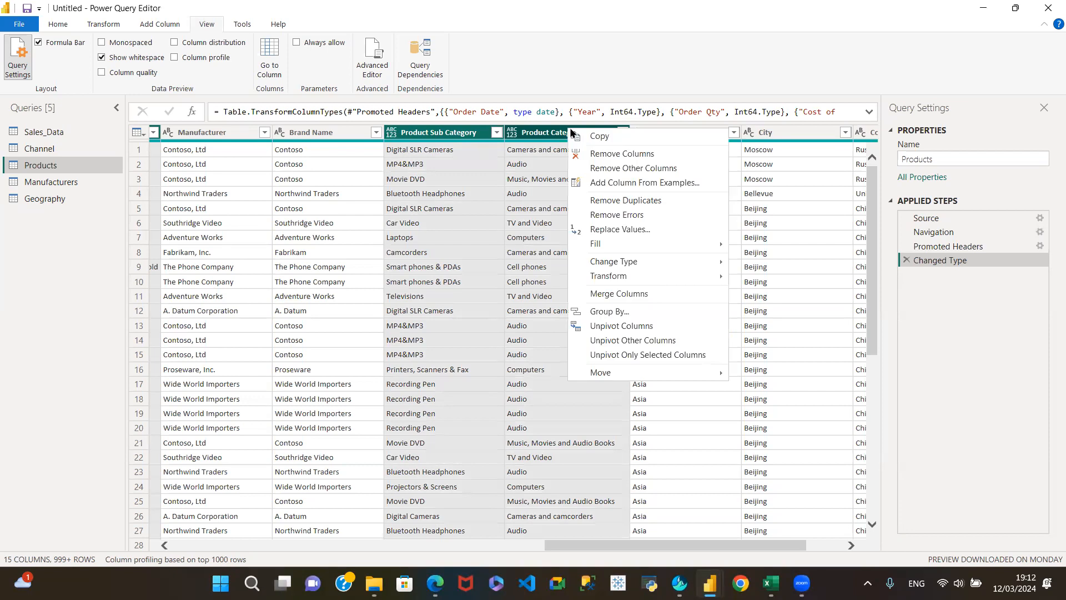
pyautogui.click(597, 168)
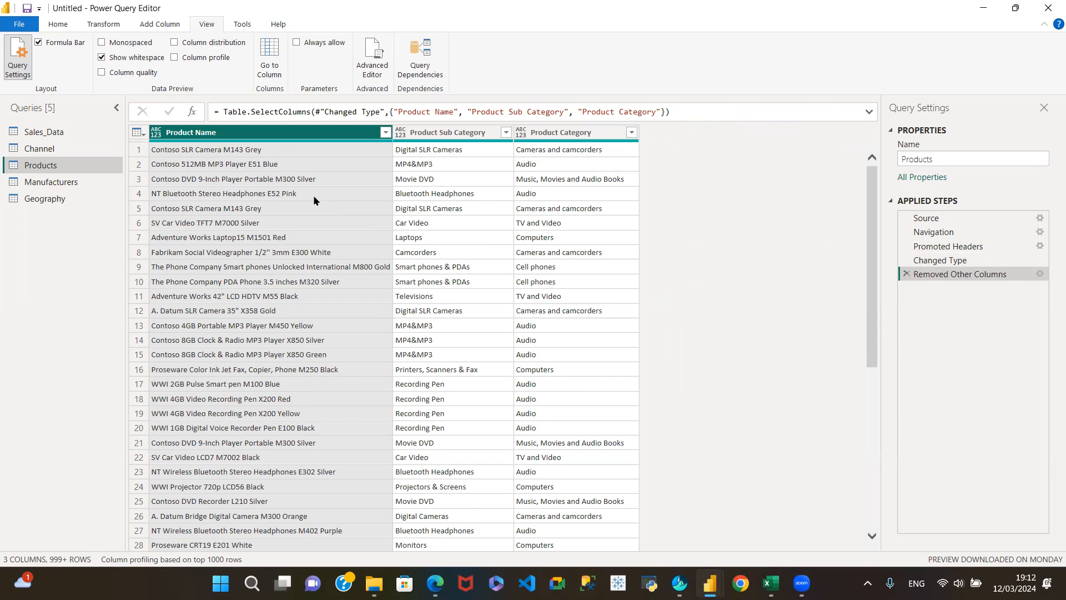
pyautogui.rightClick(265, 138)
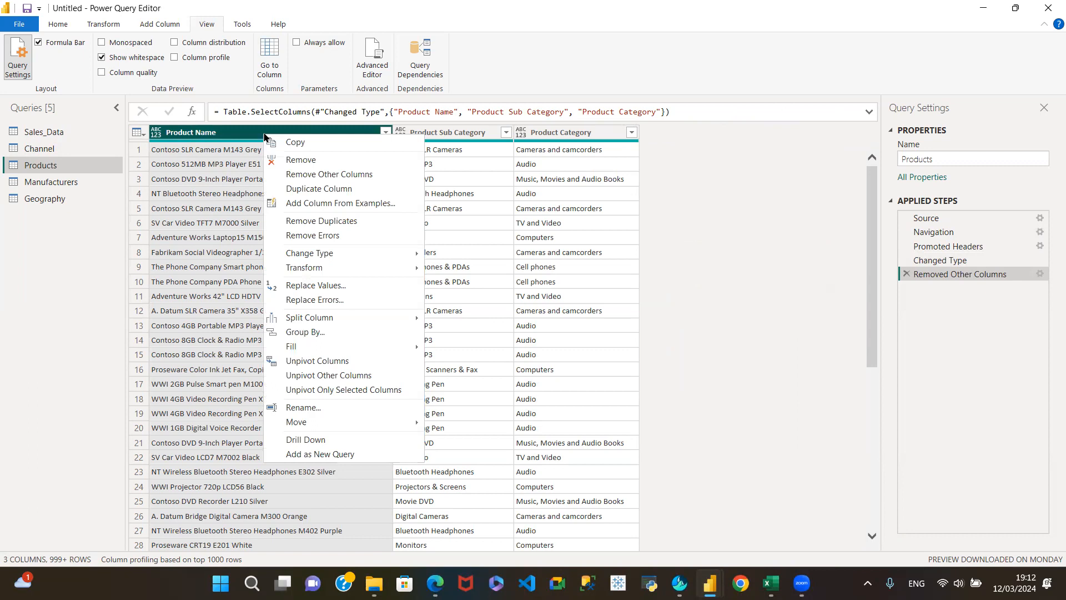
pyautogui.click(219, 136)
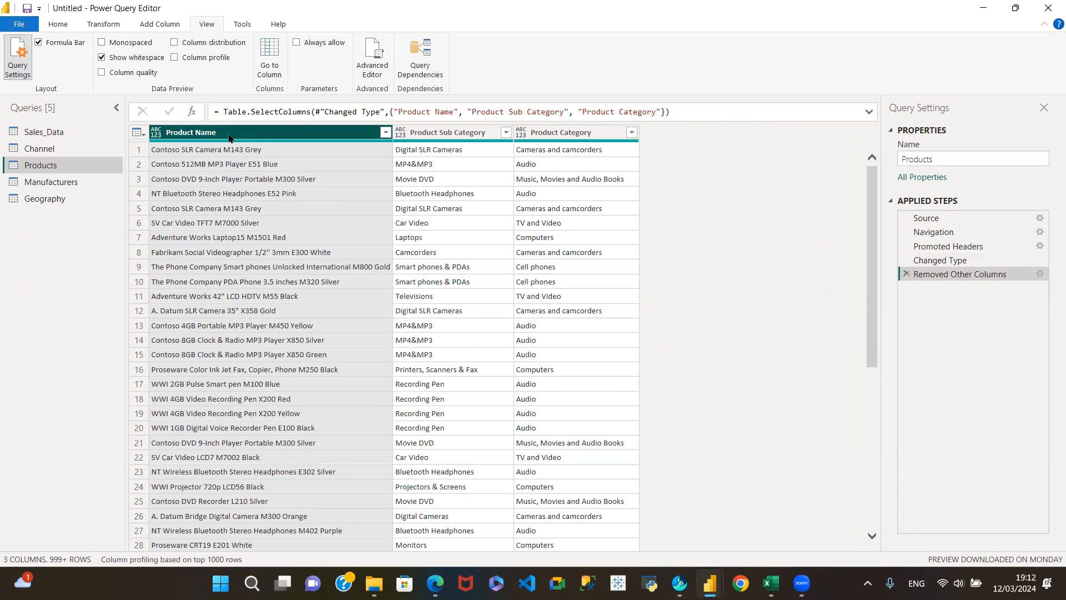
pyautogui.rightClick(230, 139)
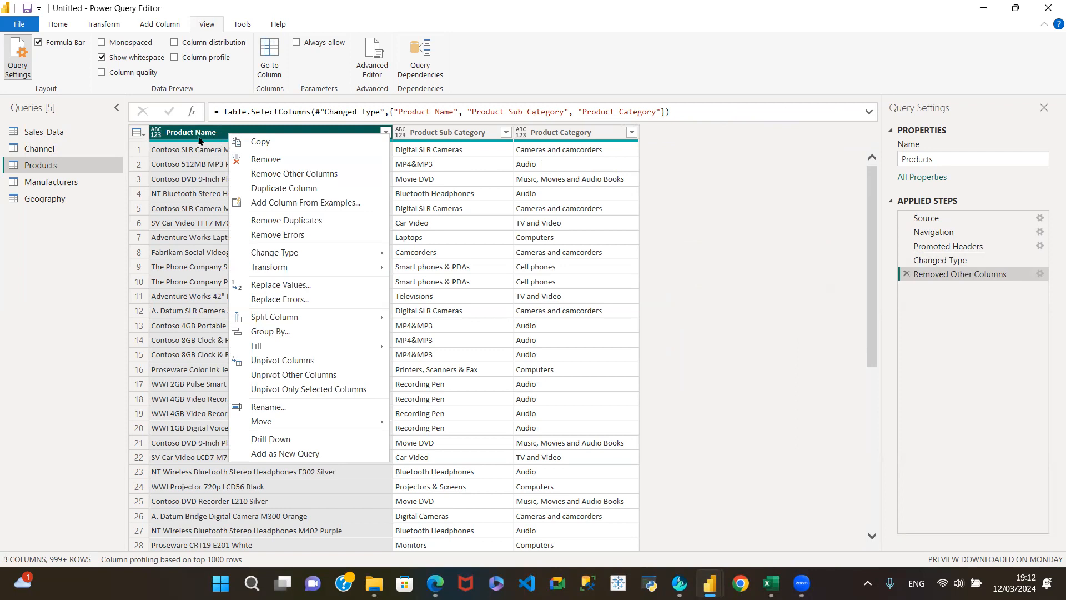
pyautogui.click(75, 147)
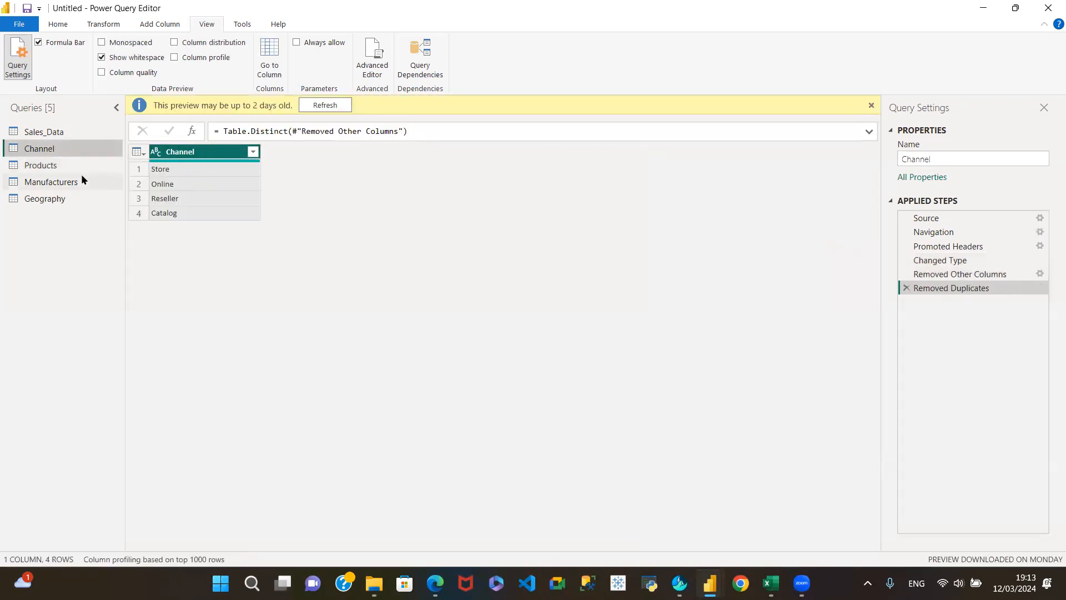
pyautogui.click(68, 167)
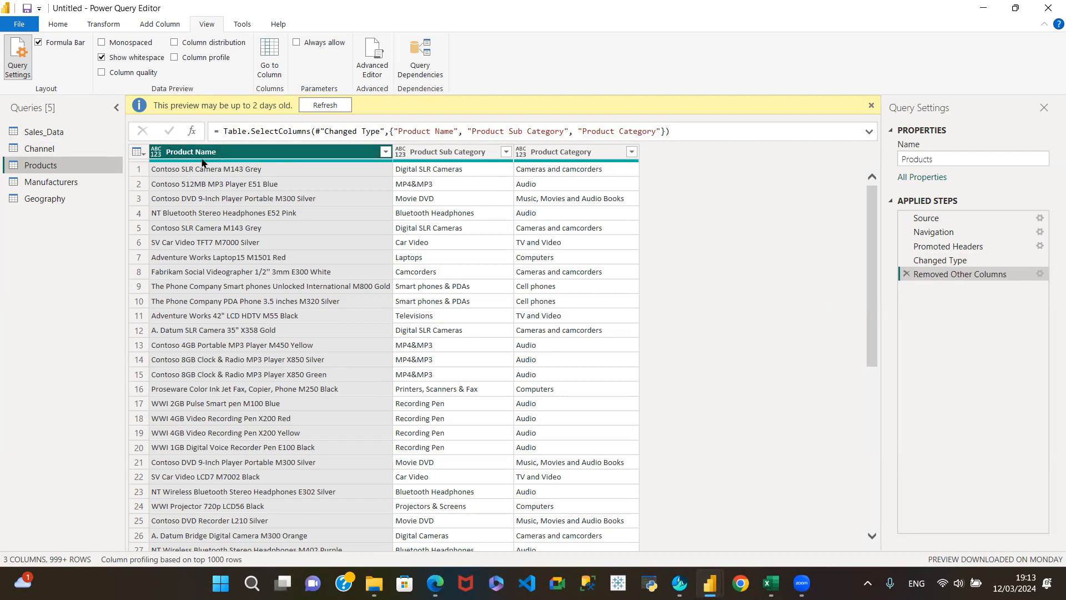
# - Try removing duplicates based on Product Category in the Products query, and delete that applied step
pyautogui.moveTo(310, 164)
pyautogui.click(573, 153)
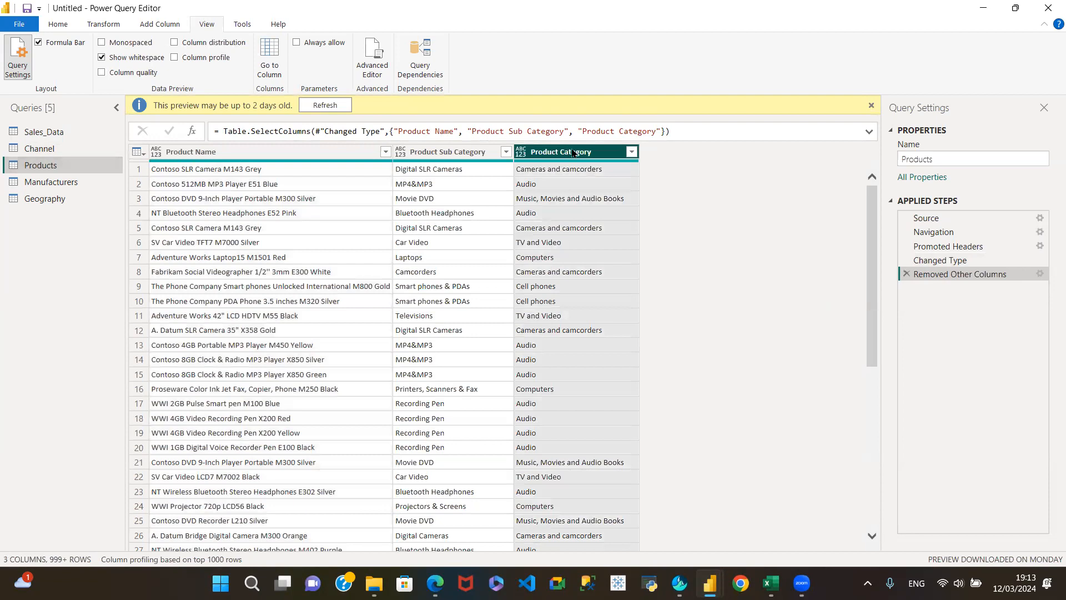
pyautogui.rightClick(582, 150)
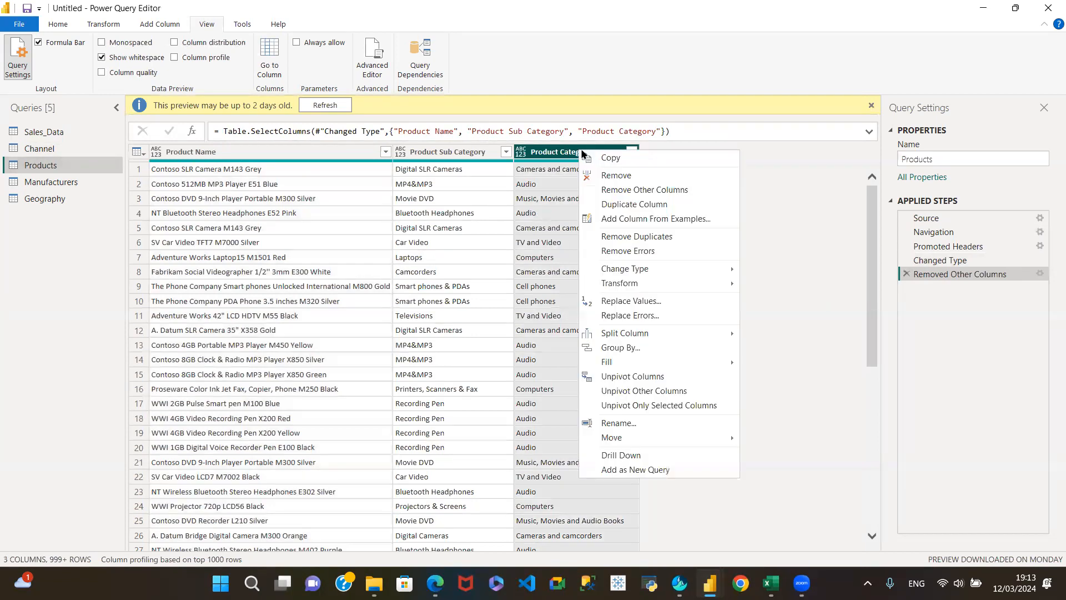
pyautogui.click(628, 237)
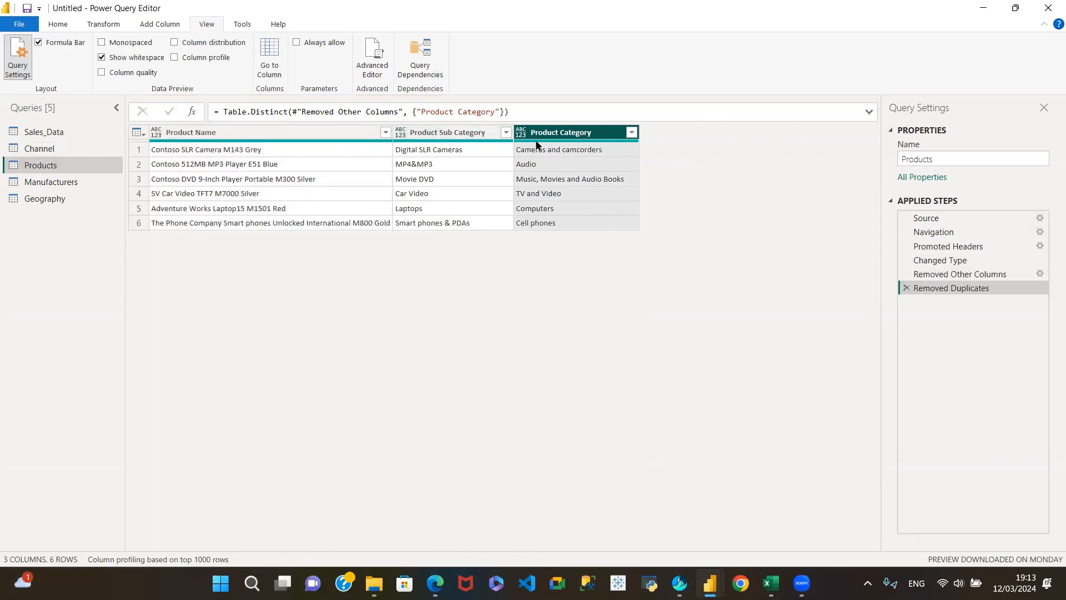
pyautogui.click(904, 288)
# - Remove duplicate rows from the Products query based on the Product Name column
pyautogui.click(245, 134)
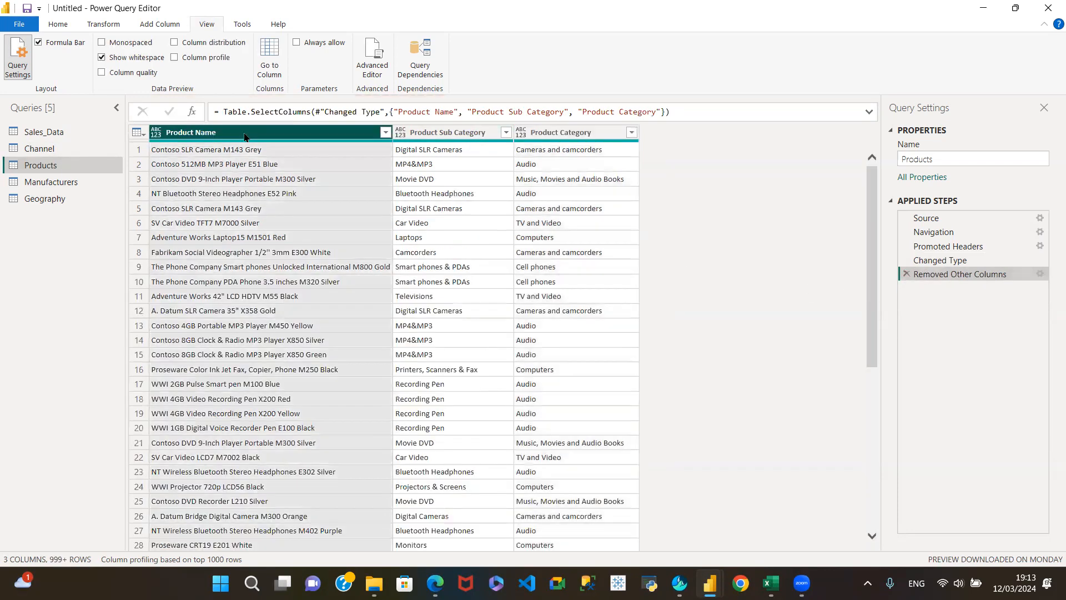
pyautogui.rightClick(245, 136)
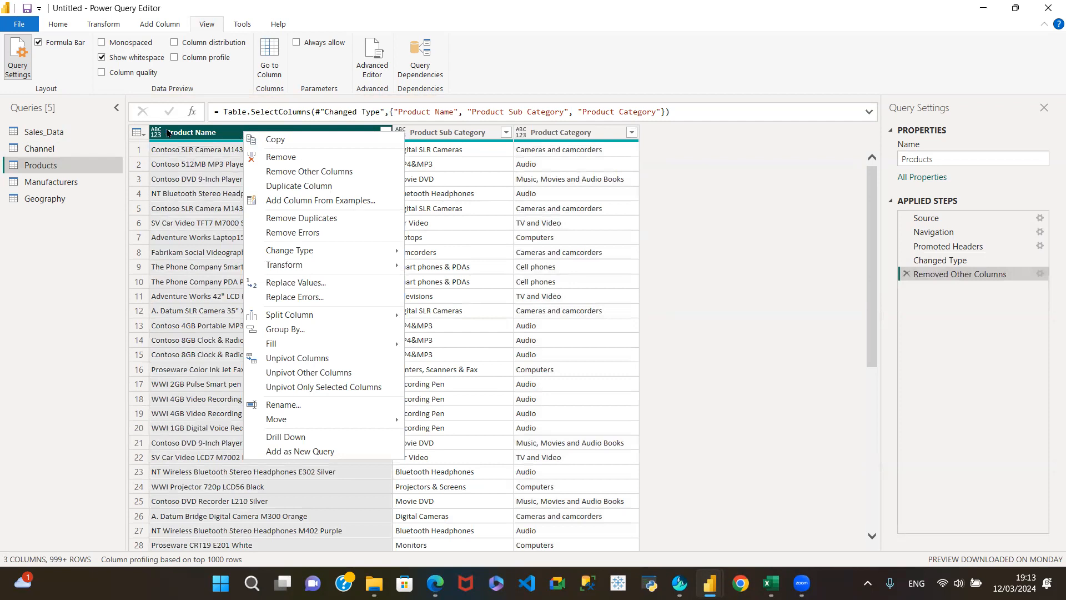
pyautogui.click(303, 219)
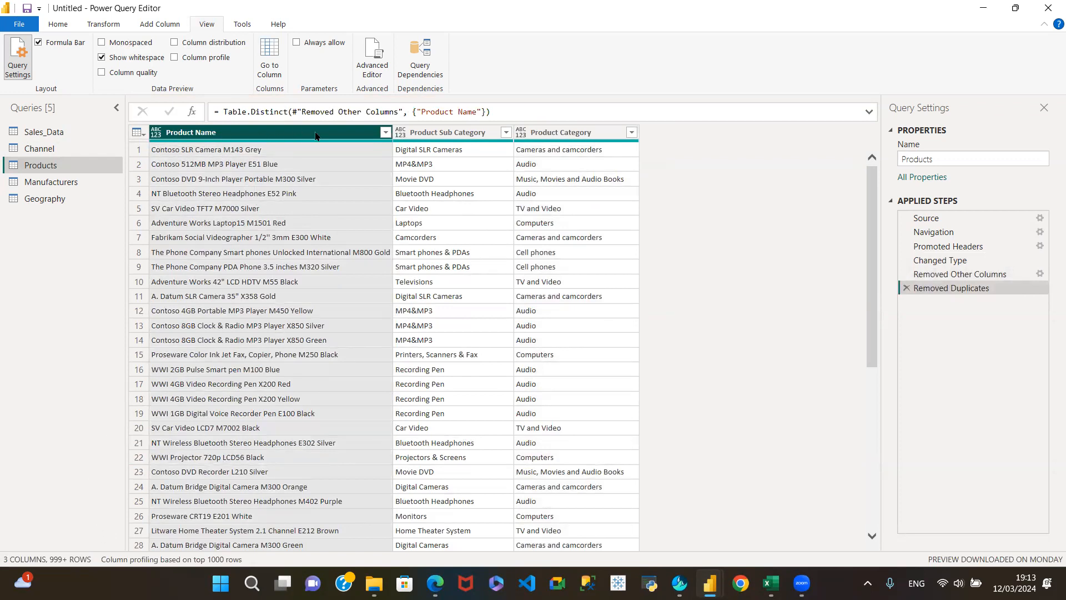
# - Keep only the Manufacturer column in the Manufacturers query and remove its duplicate values
pyautogui.click(46, 183)
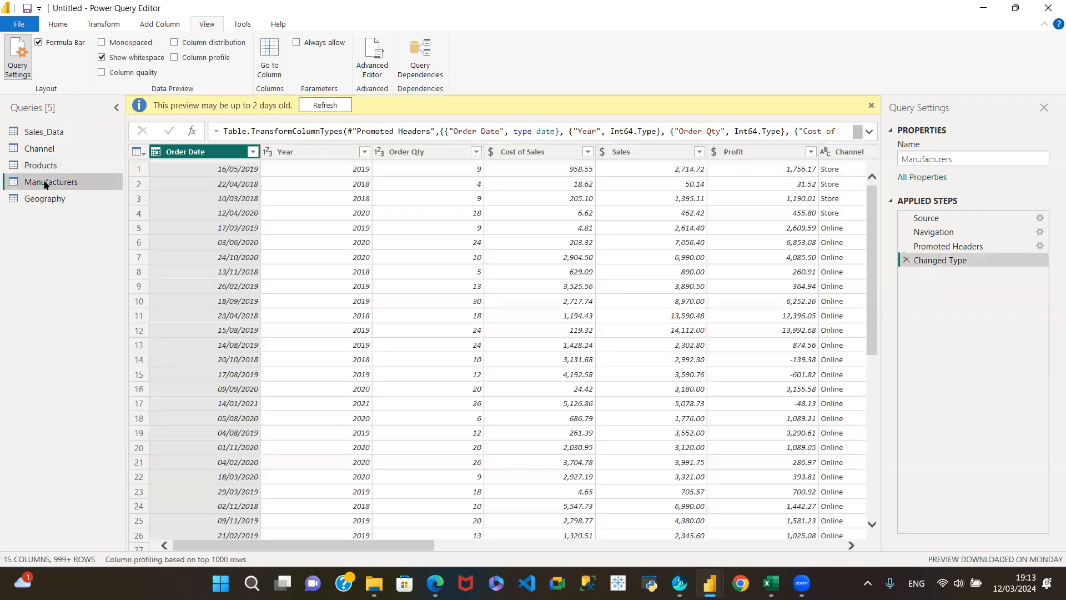
pyautogui.moveTo(412, 546); pyautogui.dragTo(617, 545)
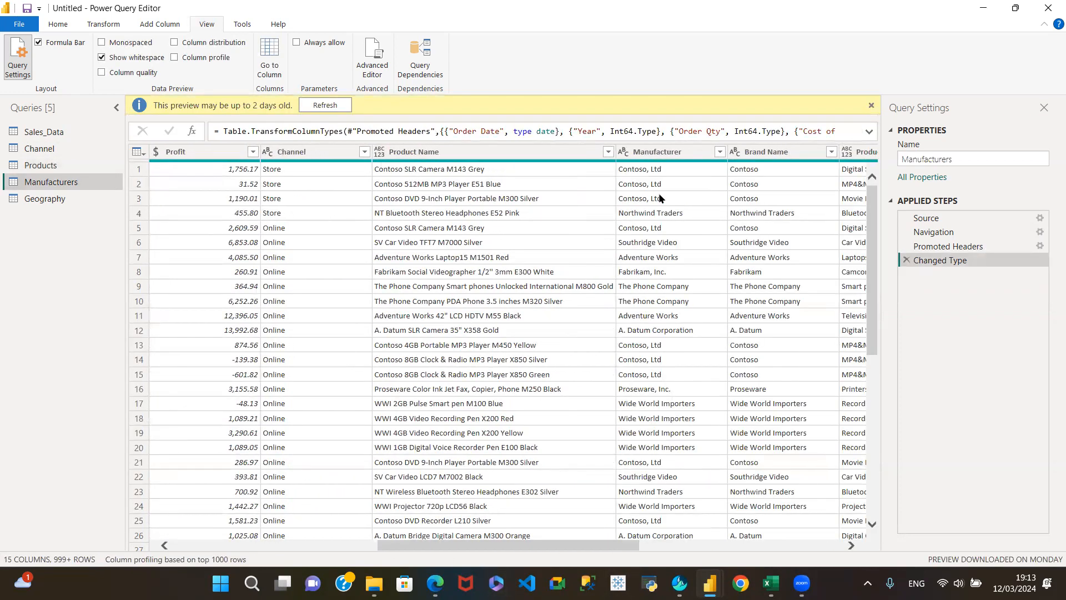
pyautogui.moveTo(600, 548); pyautogui.dragTo(671, 549)
pyautogui.click(474, 154)
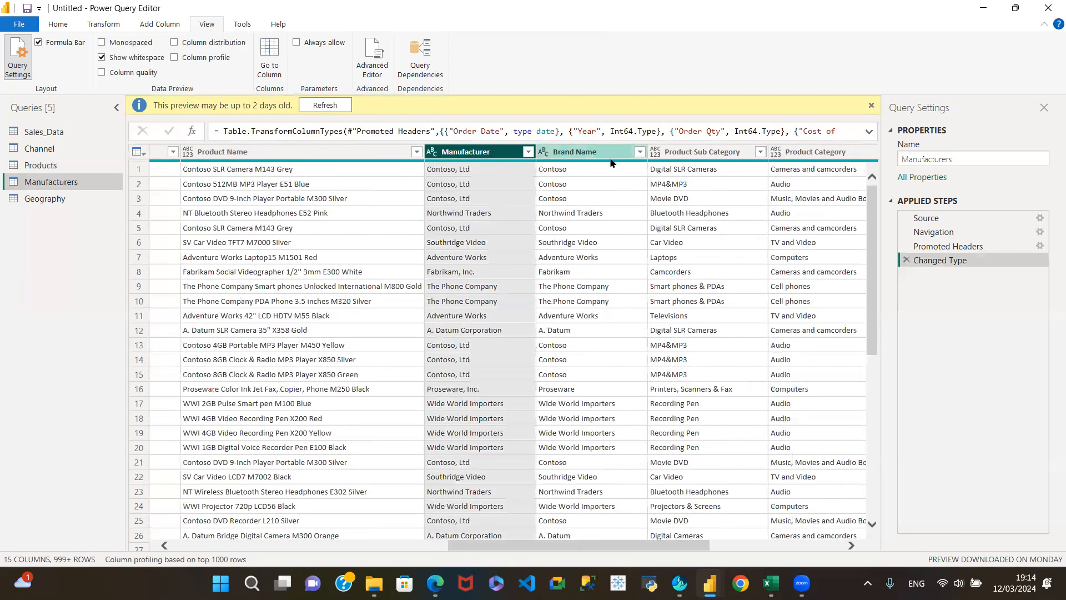
pyautogui.rightClick(476, 157)
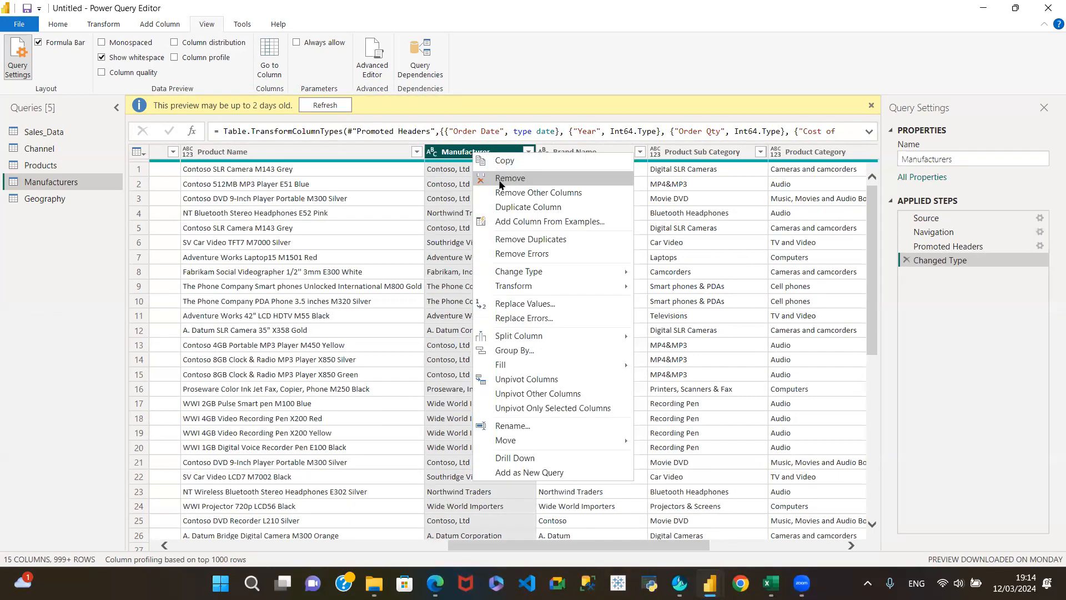
pyautogui.click(509, 193)
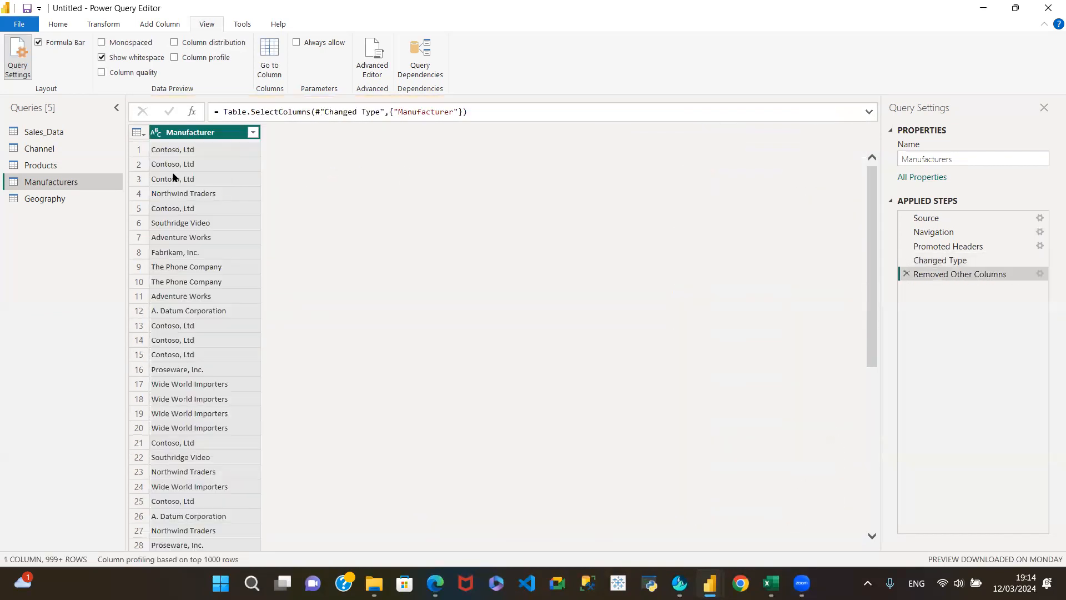
pyautogui.rightClick(187, 139)
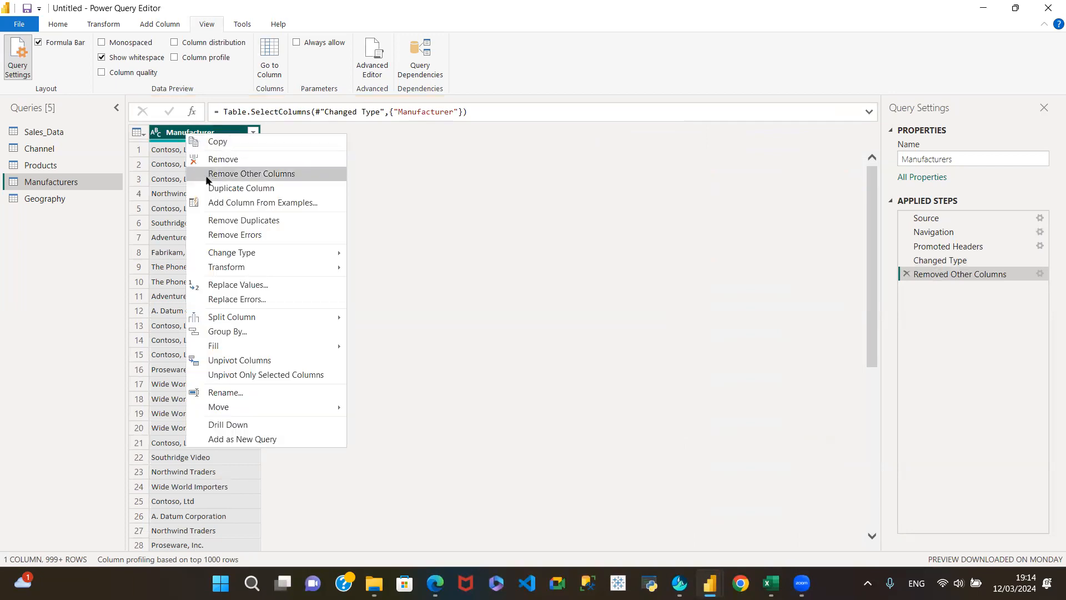
pyautogui.click(221, 222)
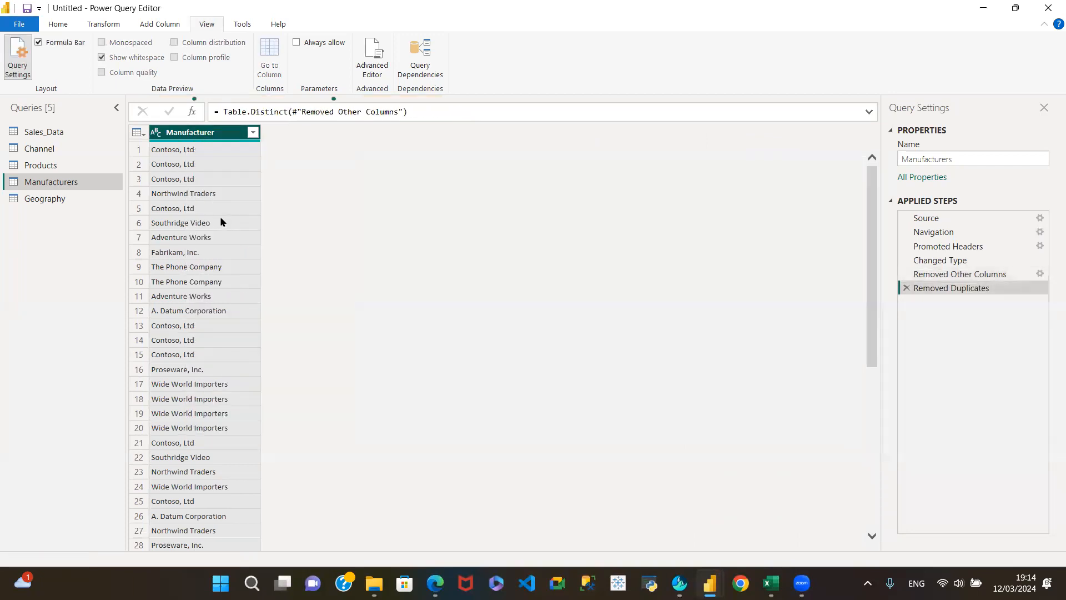
# - Keep only the Region, City and Country columns in the Geography query
pyautogui.click(43, 200)
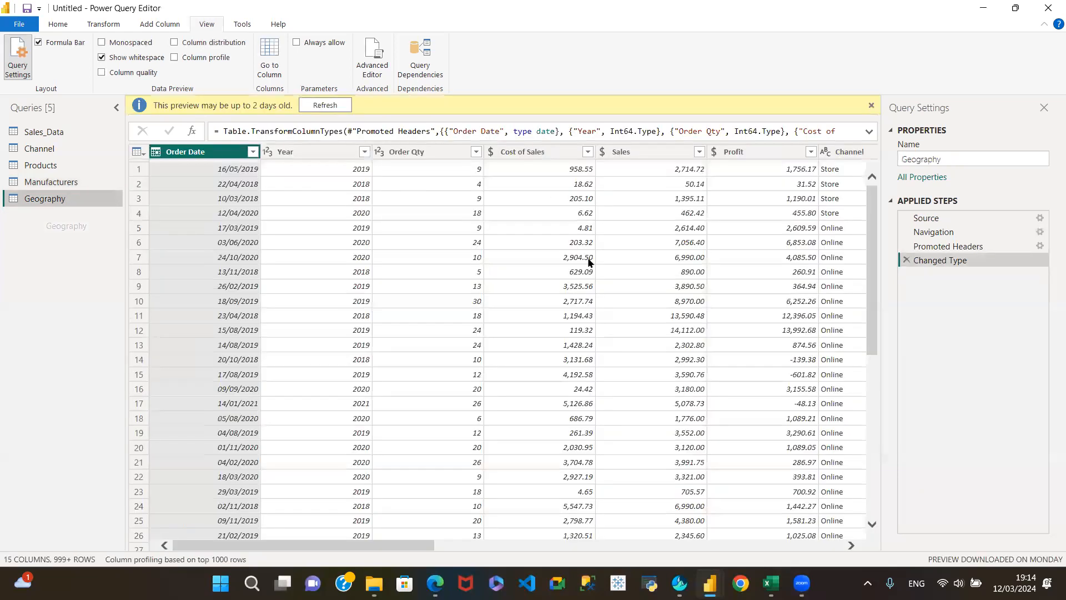
pyautogui.moveTo(400, 541); pyautogui.dragTo(808, 541)
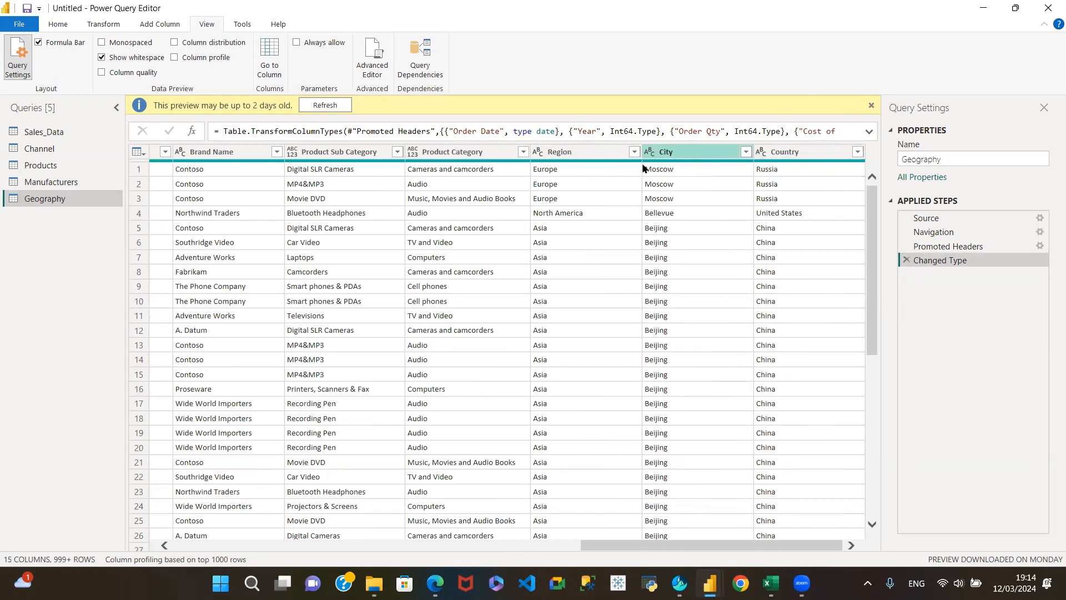
pyautogui.click(45, 165)
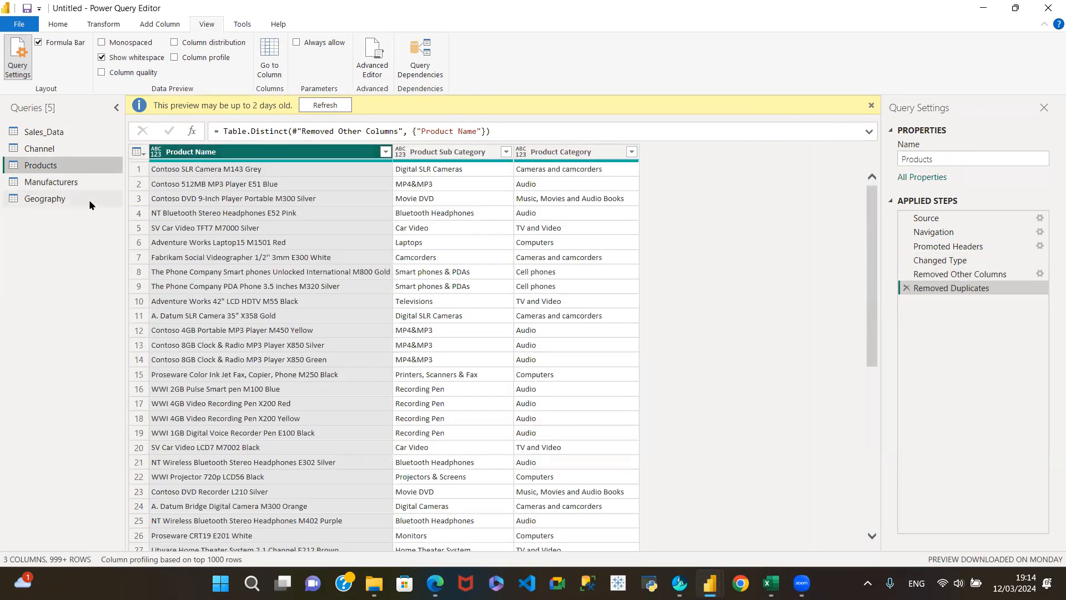
pyautogui.click(59, 201)
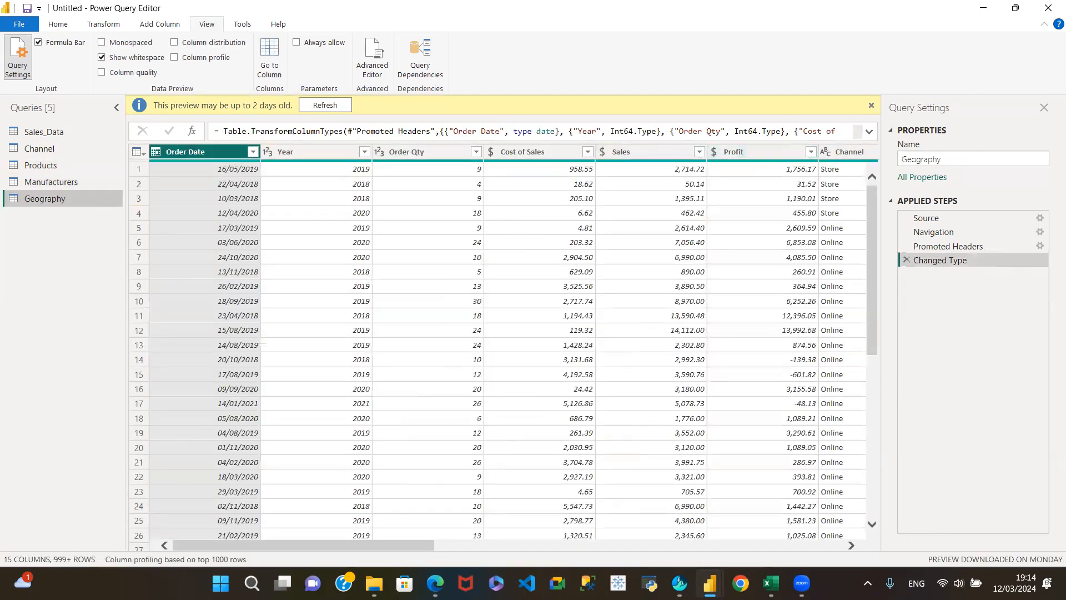
pyautogui.moveTo(281, 547); pyautogui.dragTo(690, 545)
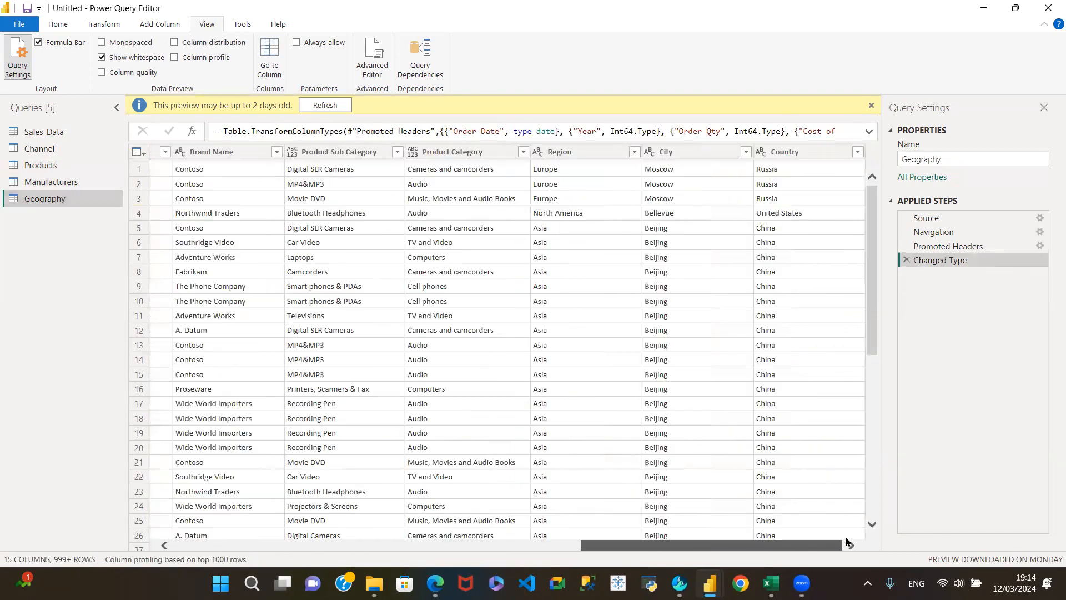
pyautogui.click(597, 153)
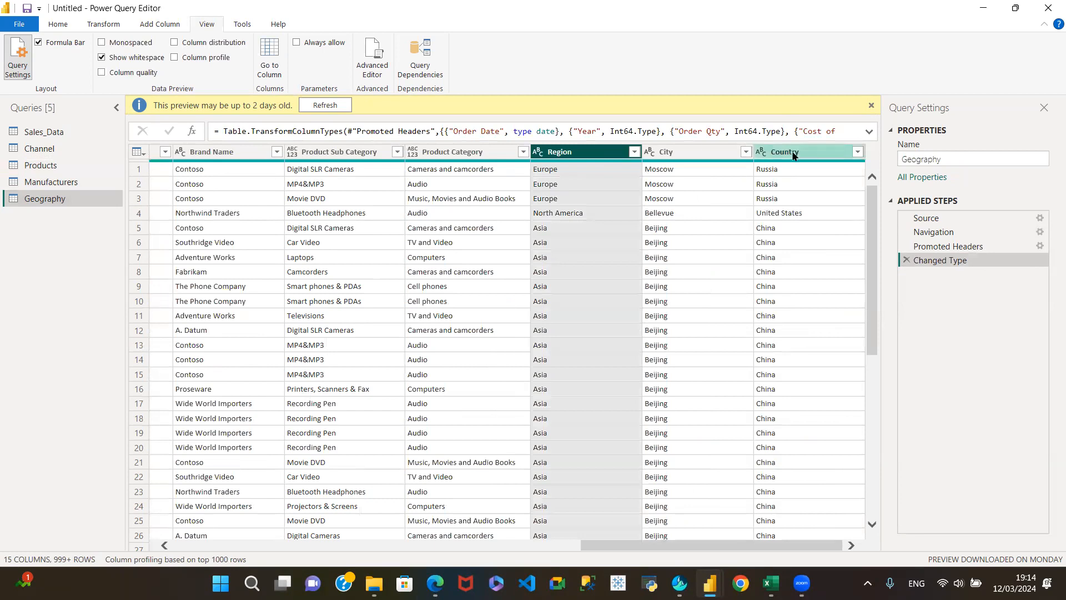
pyautogui.keyDown('shift'); pyautogui.click(803, 158); pyautogui.keyUp('shift')
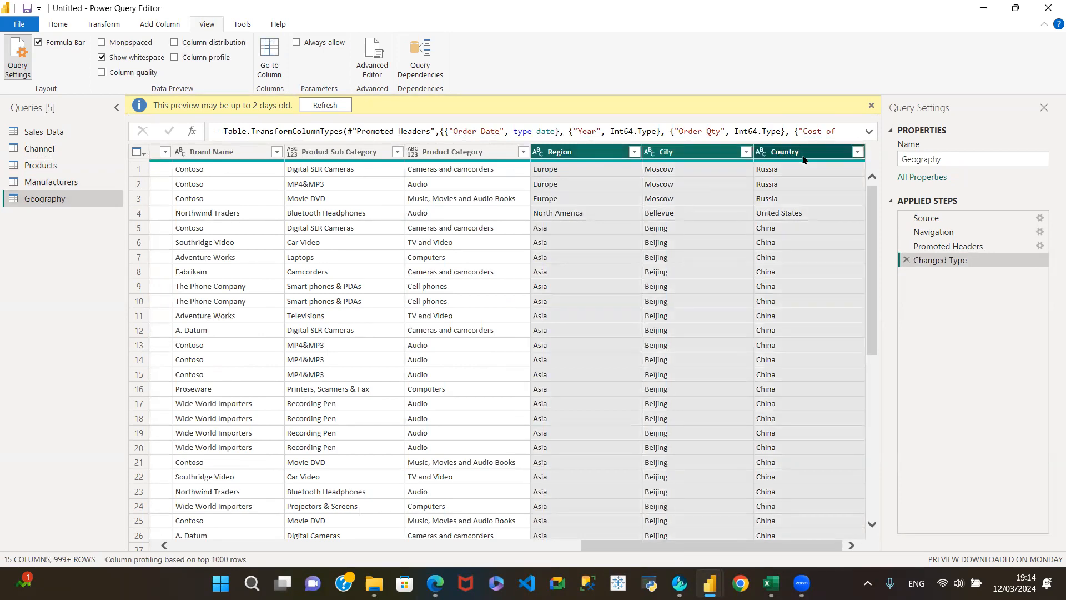
pyautogui.rightClick(802, 155)
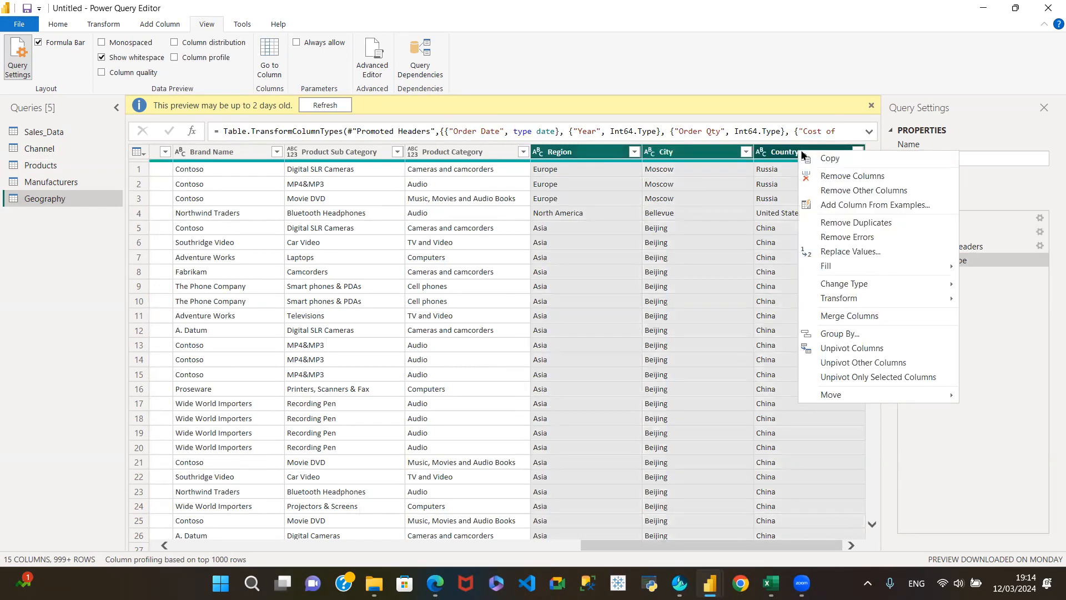
pyautogui.click(806, 190)
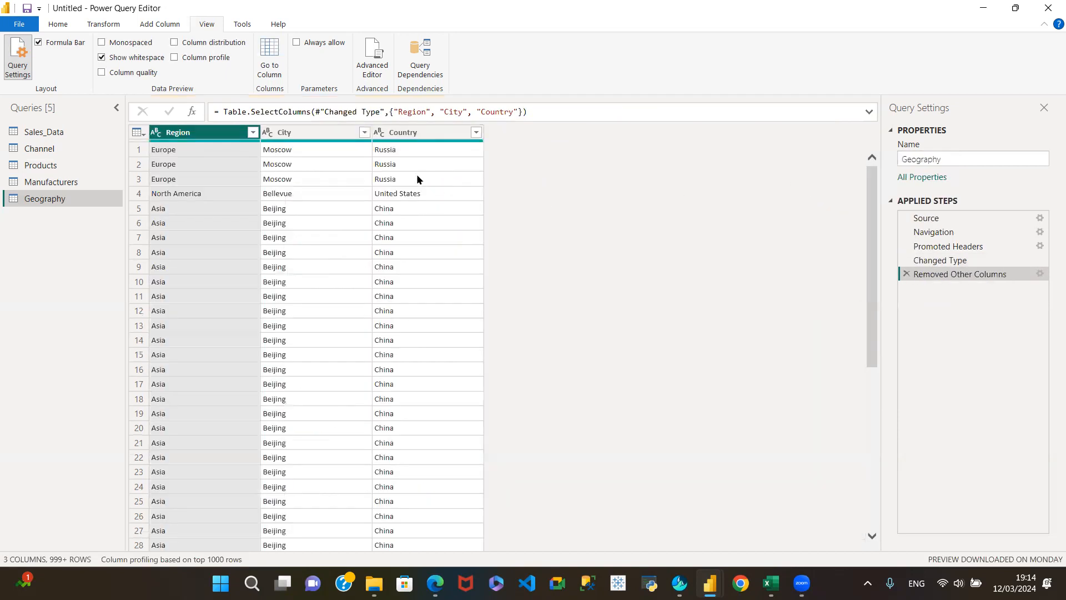
# - Try removing duplicates based on City in the Geography query, and delete that applied step
pyautogui.click(314, 132)
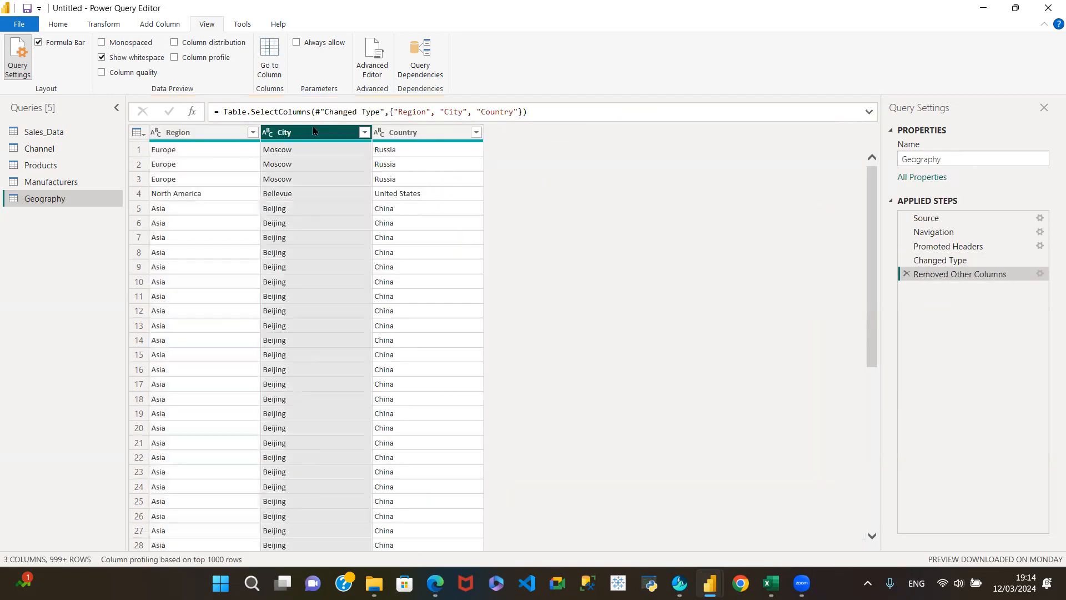
pyautogui.rightClick(313, 132)
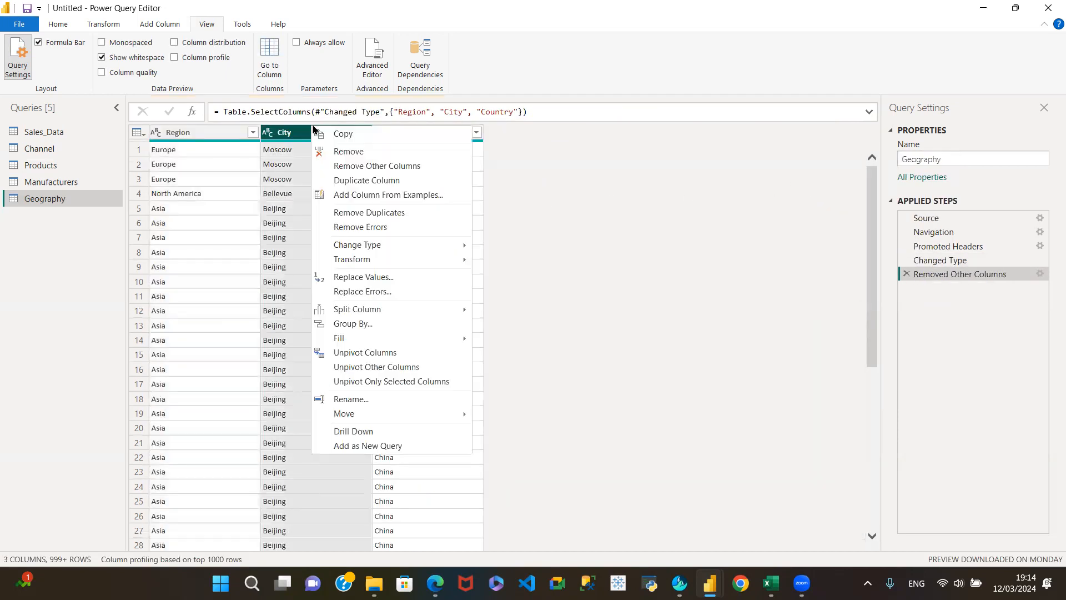
pyautogui.click(347, 213)
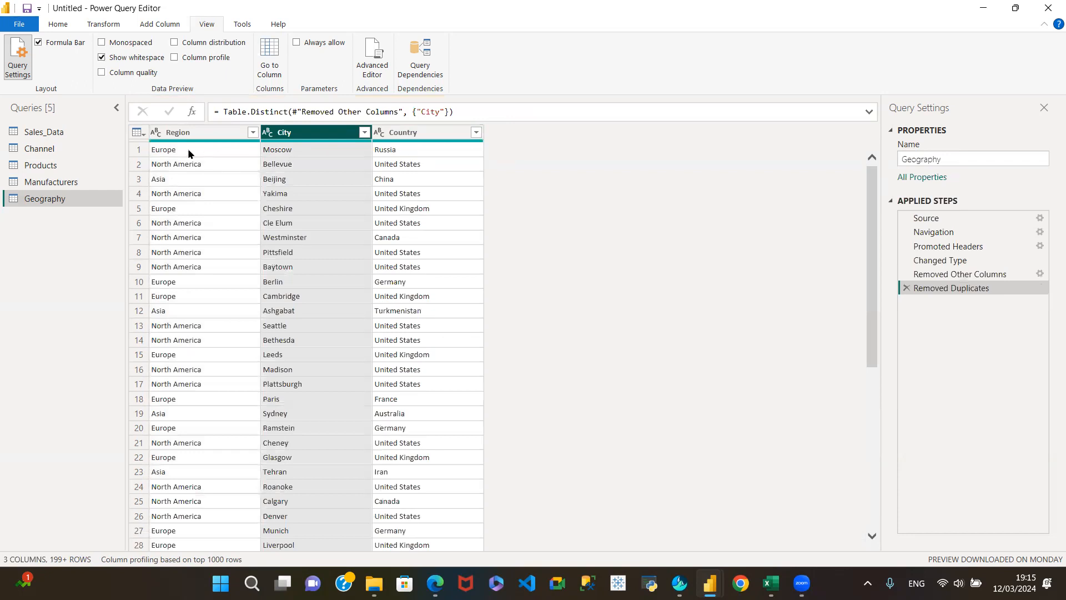
pyautogui.click(905, 288)
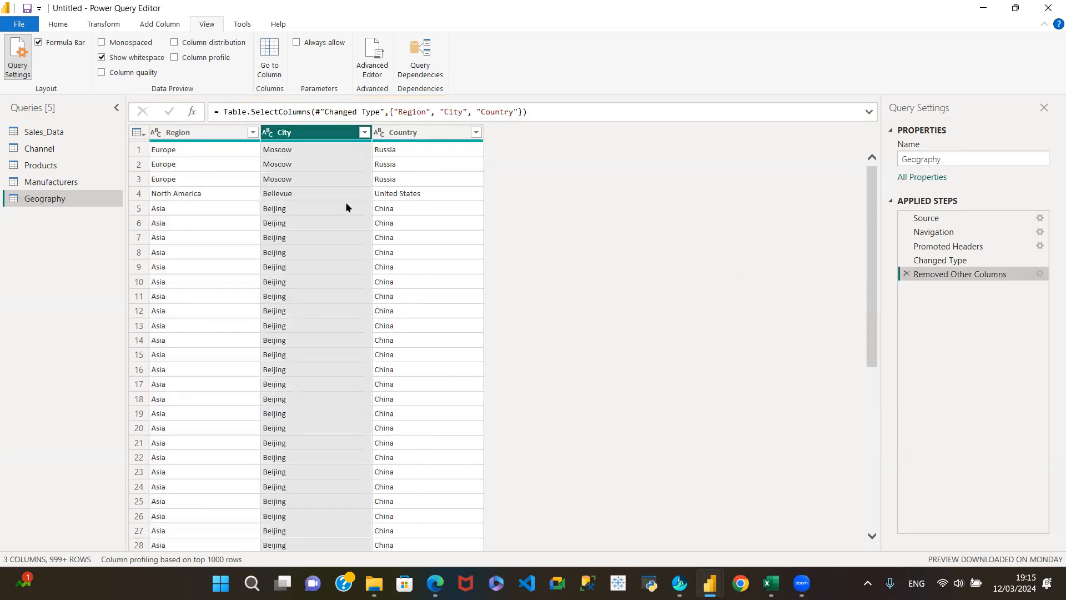
# - Try removing duplicates based on Region in the Geography query, and delete that applied step
pyautogui.click(192, 136)
pyautogui.rightClick(191, 132)
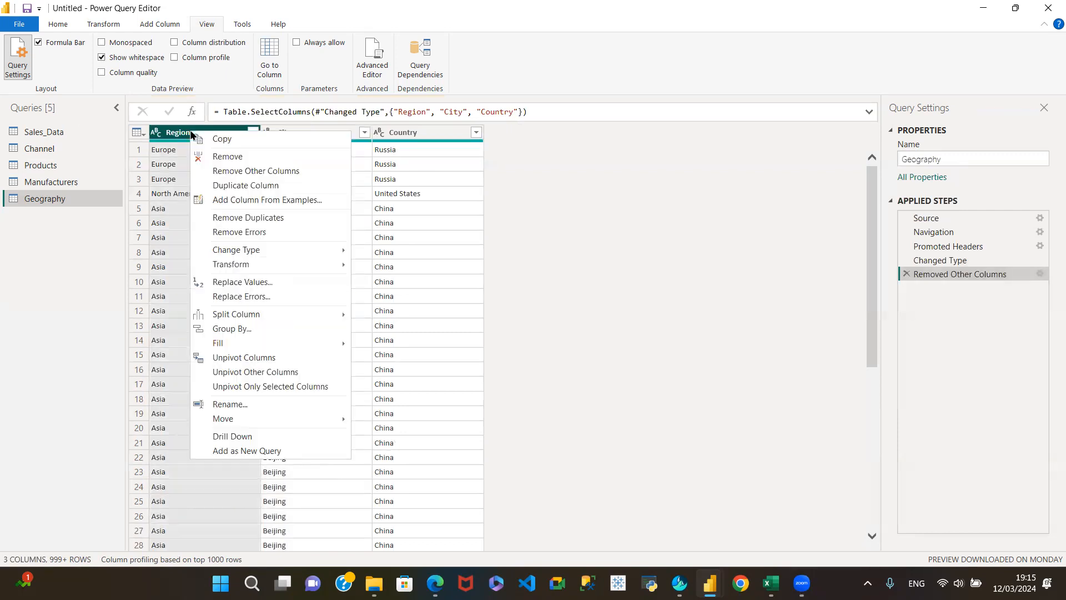
pyautogui.click(230, 218)
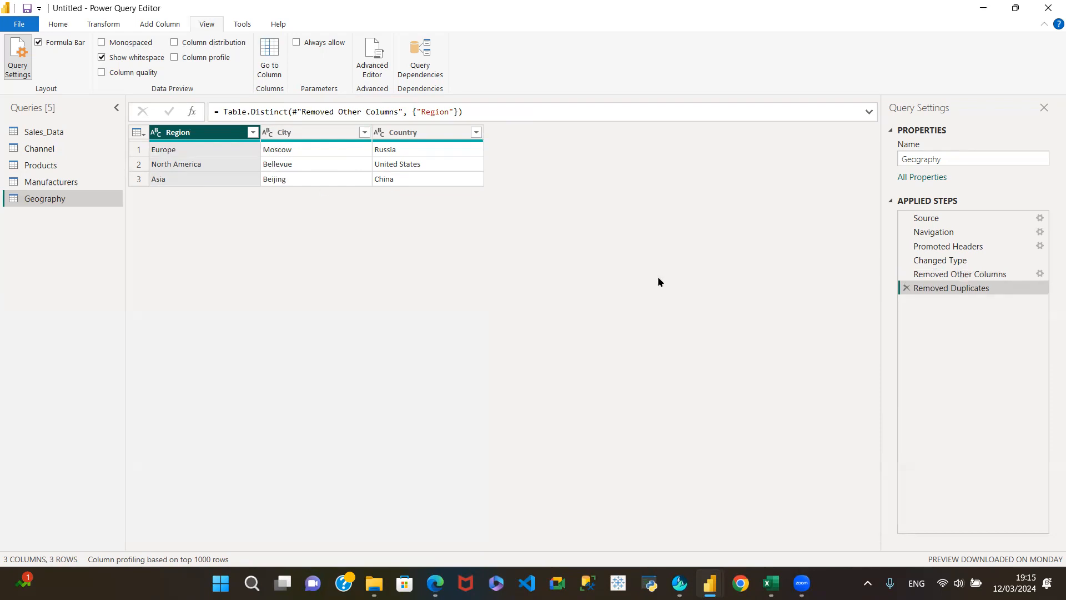
pyautogui.click(906, 288)
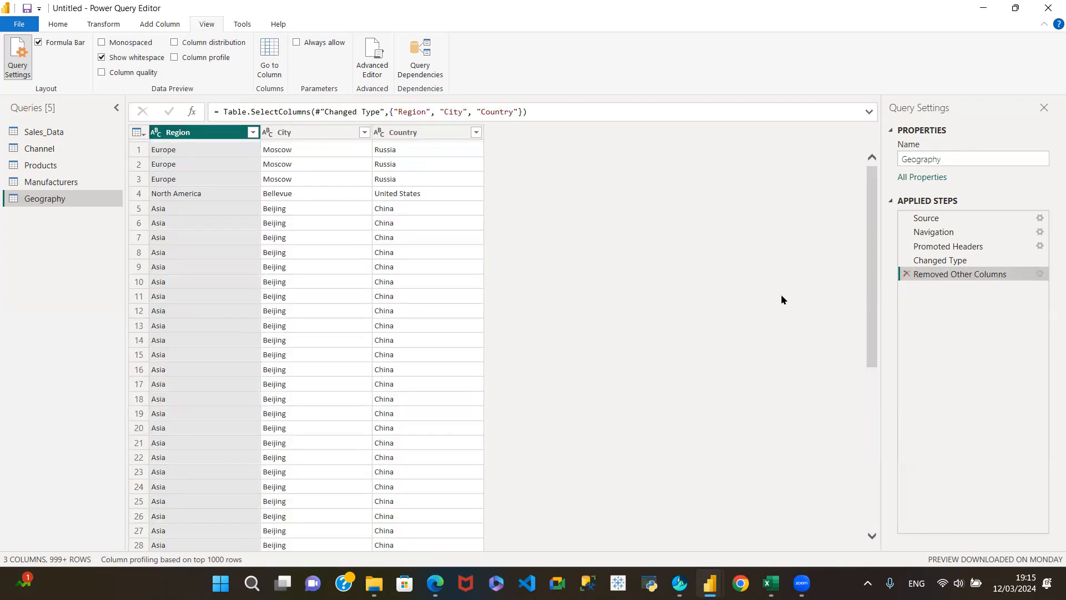
# - Remove duplicate rows from the Geography query based on the City column
pyautogui.click(294, 134)
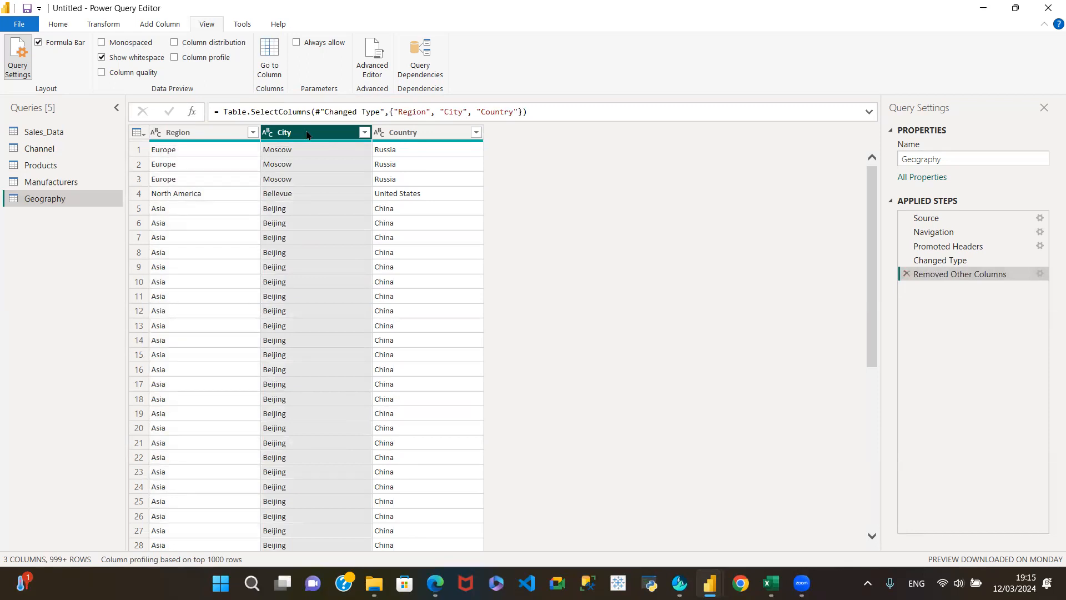
pyautogui.rightClick(307, 134)
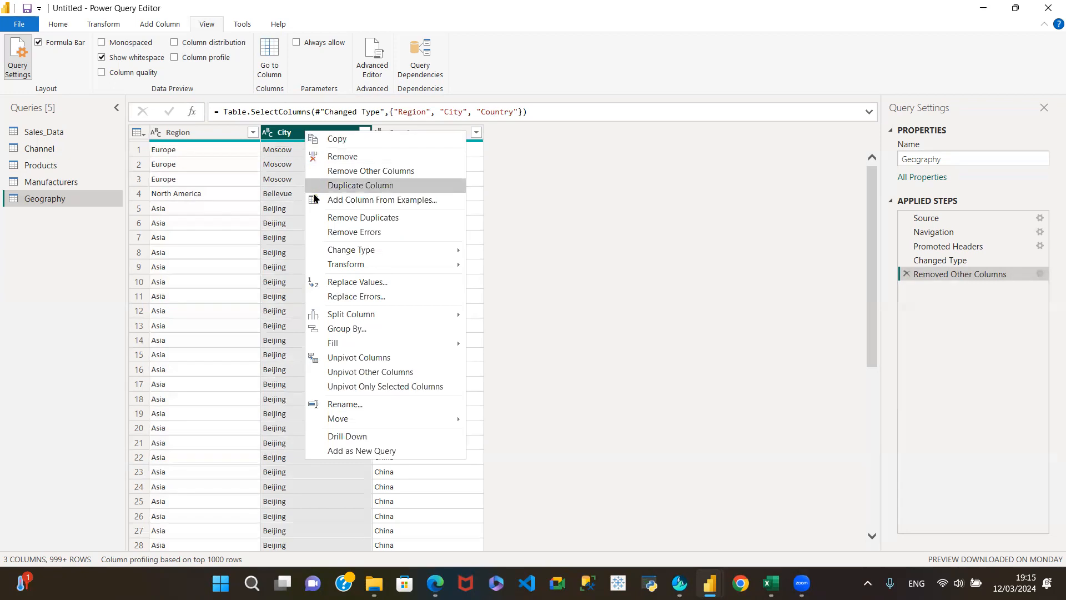
pyautogui.click(328, 219)
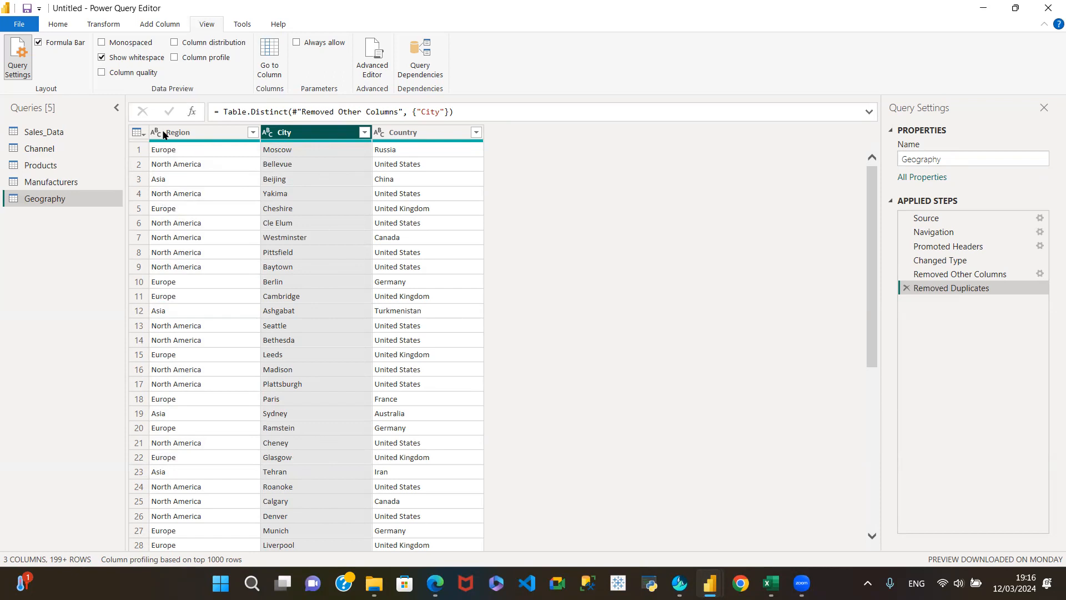
# - Refresh the outdated data previews of the Sales_Data, Channel, Products, Manufacturers and Geography queries
pyautogui.click(36, 134)
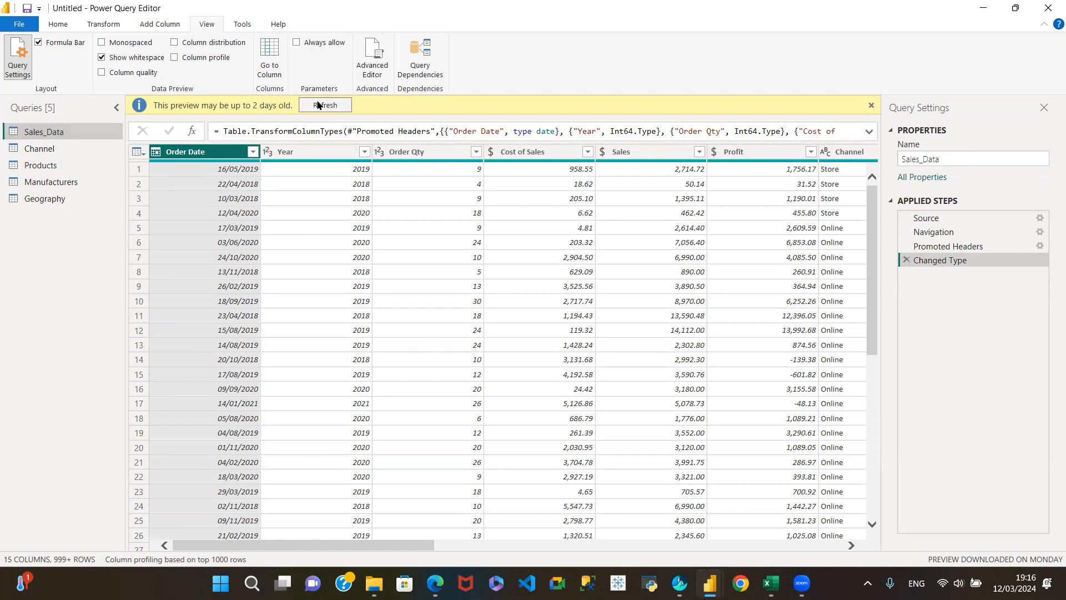
pyautogui.click(63, 150)
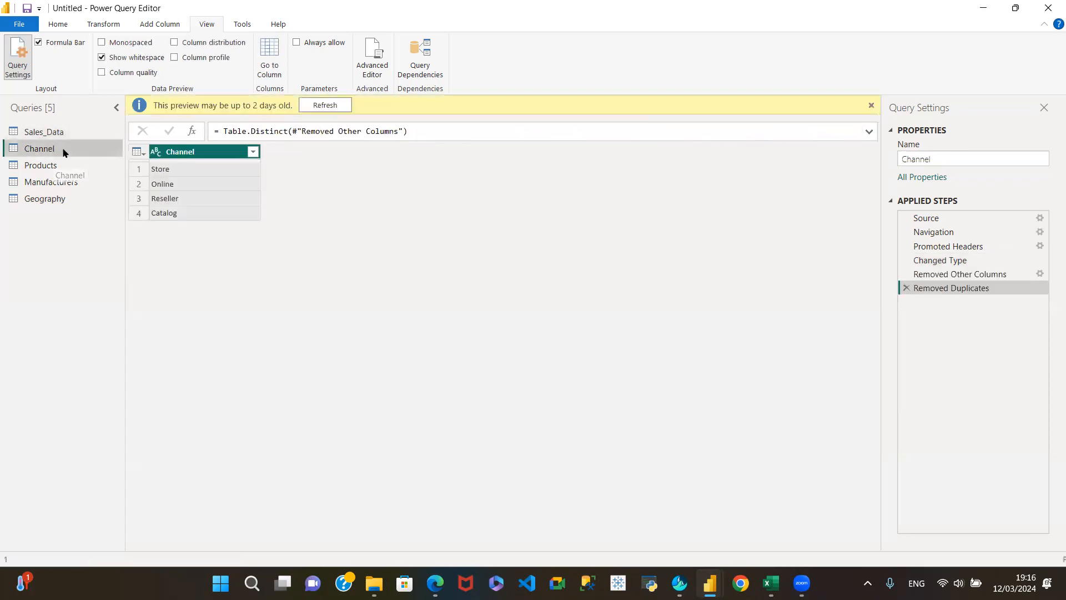
pyautogui.click(325, 105)
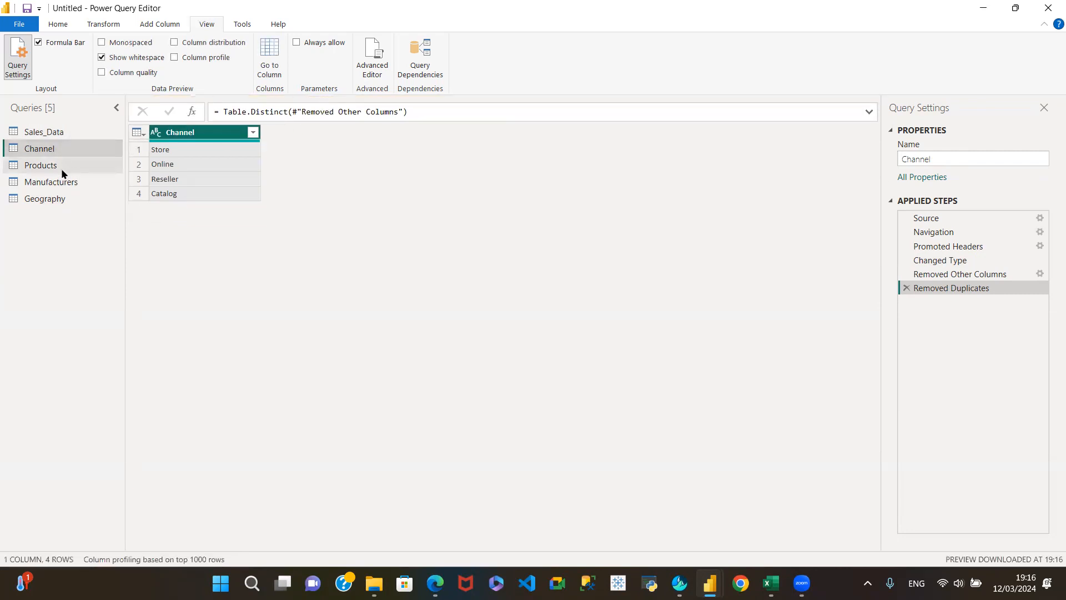
pyautogui.click(38, 166)
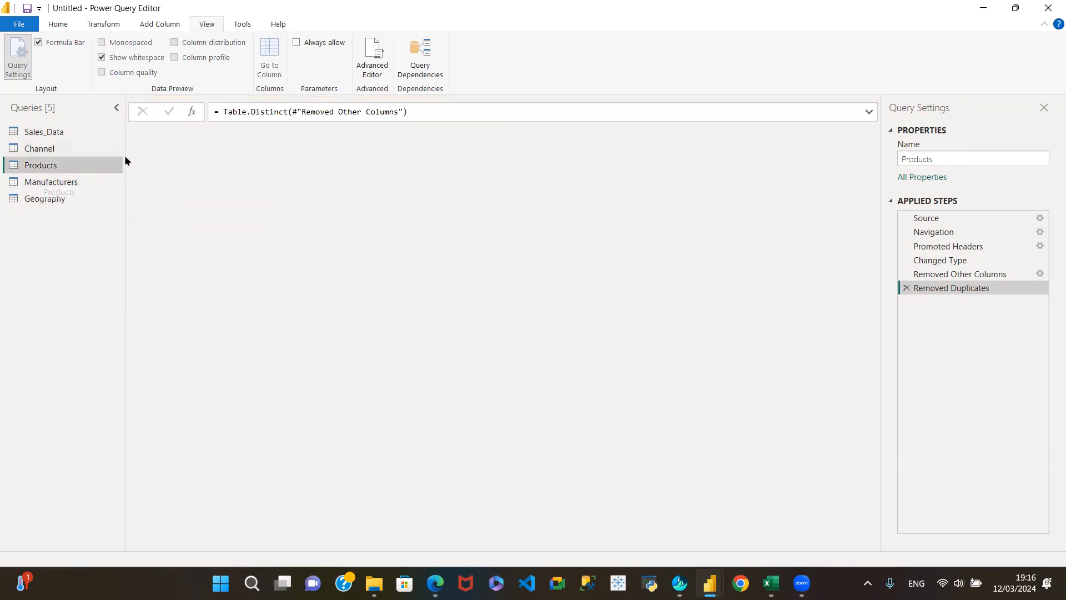
pyautogui.click(325, 106)
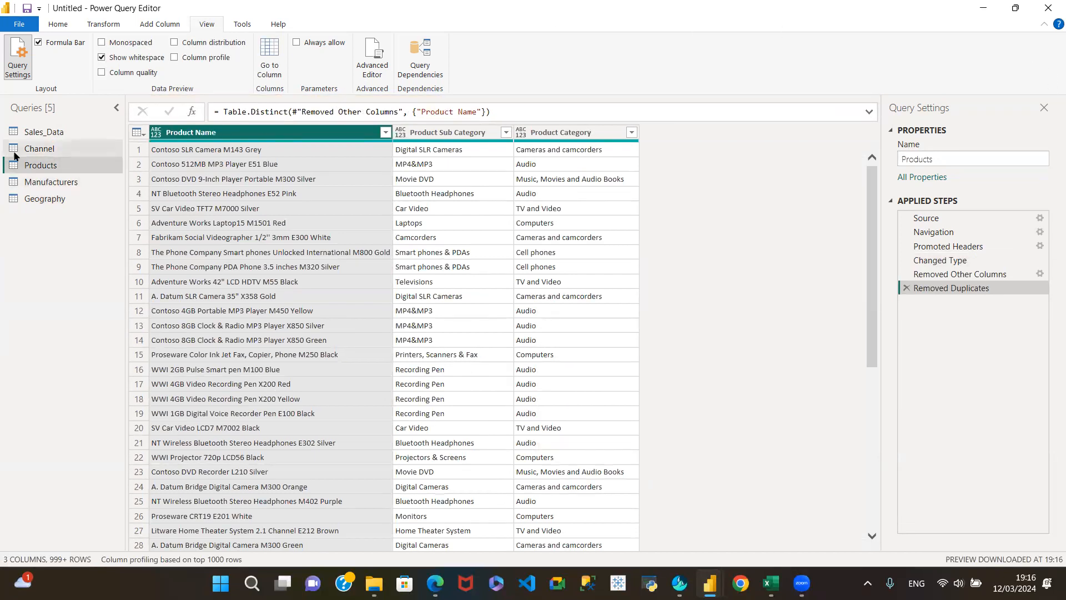
pyautogui.click(61, 182)
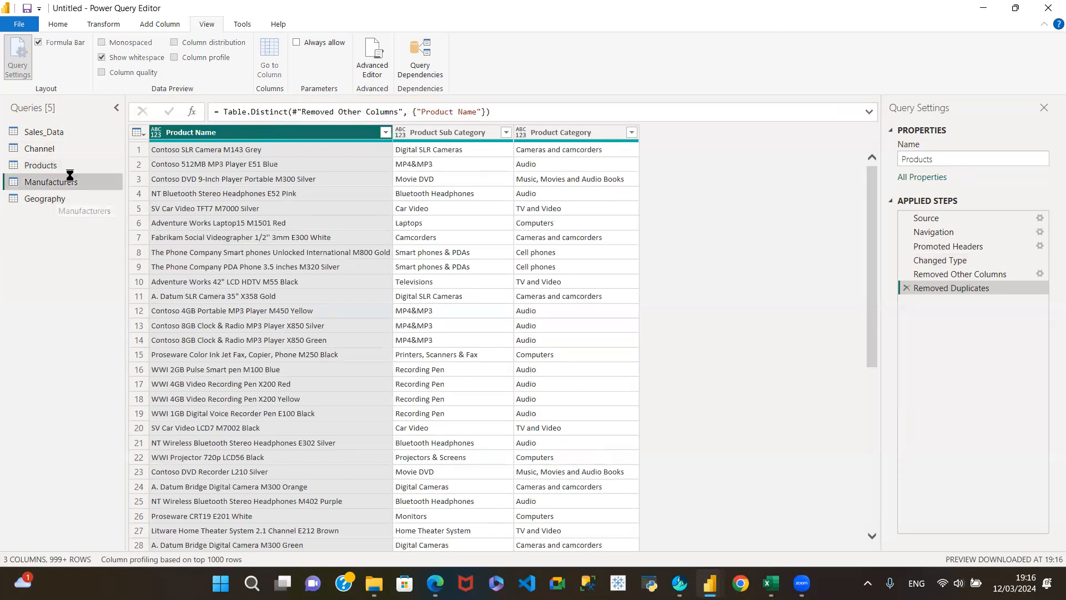
pyautogui.click(325, 105)
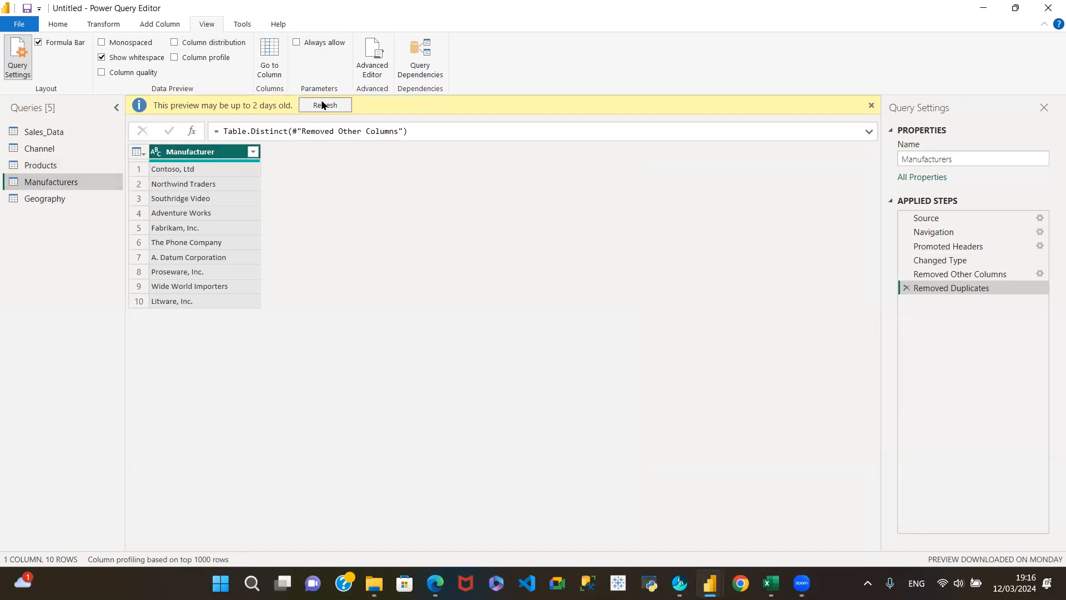
pyautogui.click(46, 198)
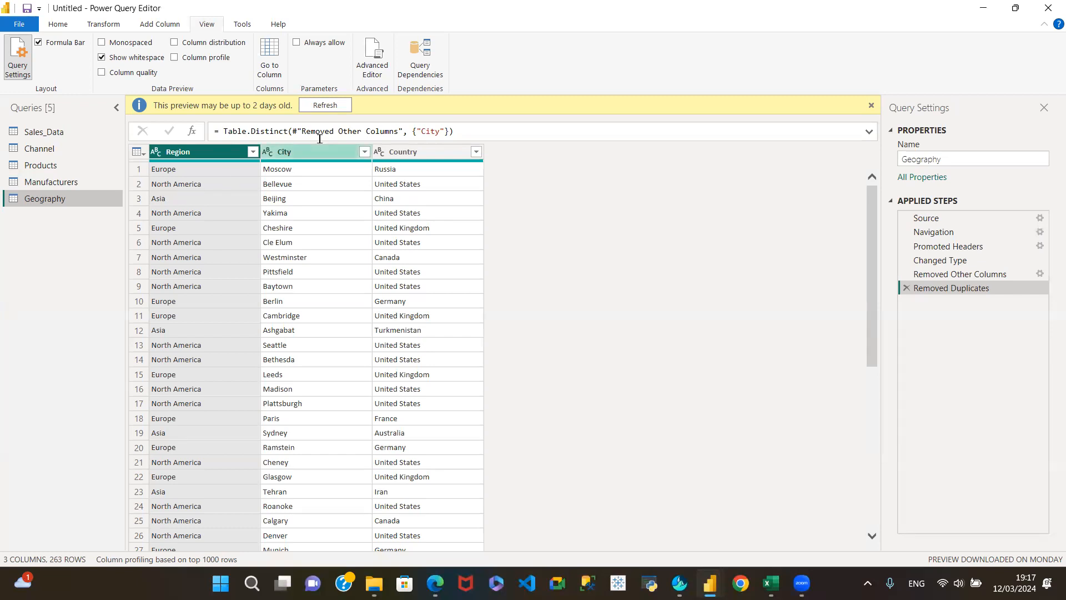
pyautogui.click(325, 105)
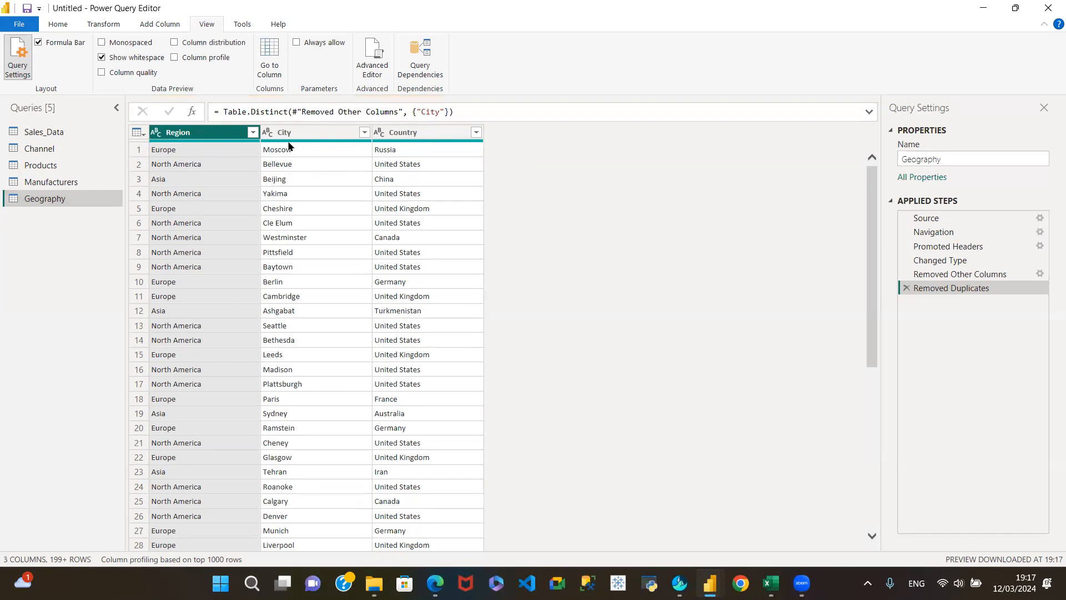
# - Review the City, Country and Region columns of the Geography query and delete its Removed Duplicates step
pyautogui.moveTo(301, 144)
pyautogui.click(325, 137)
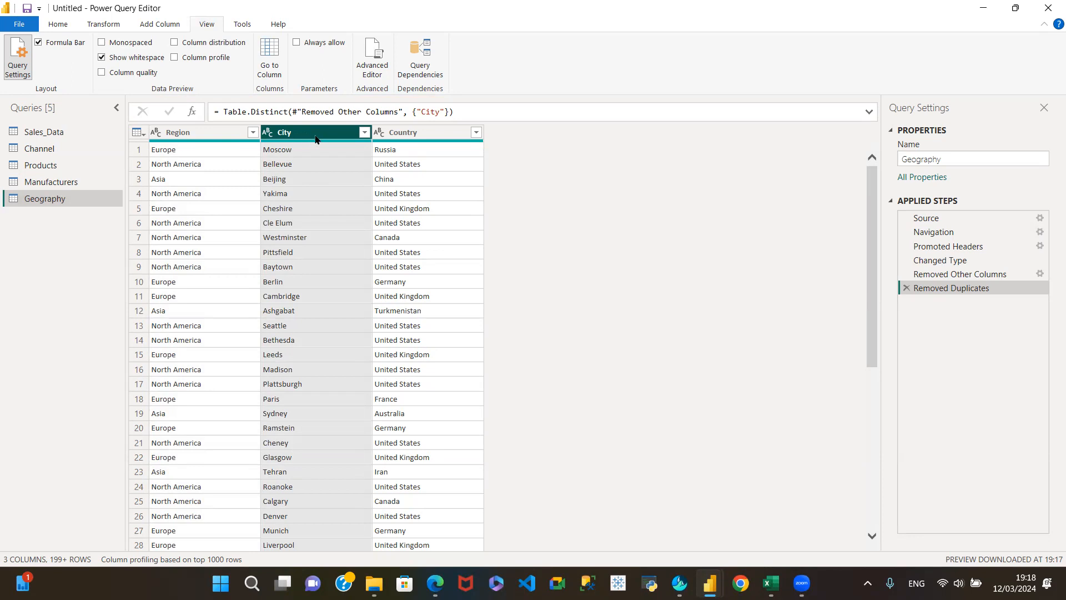
pyautogui.click(408, 136)
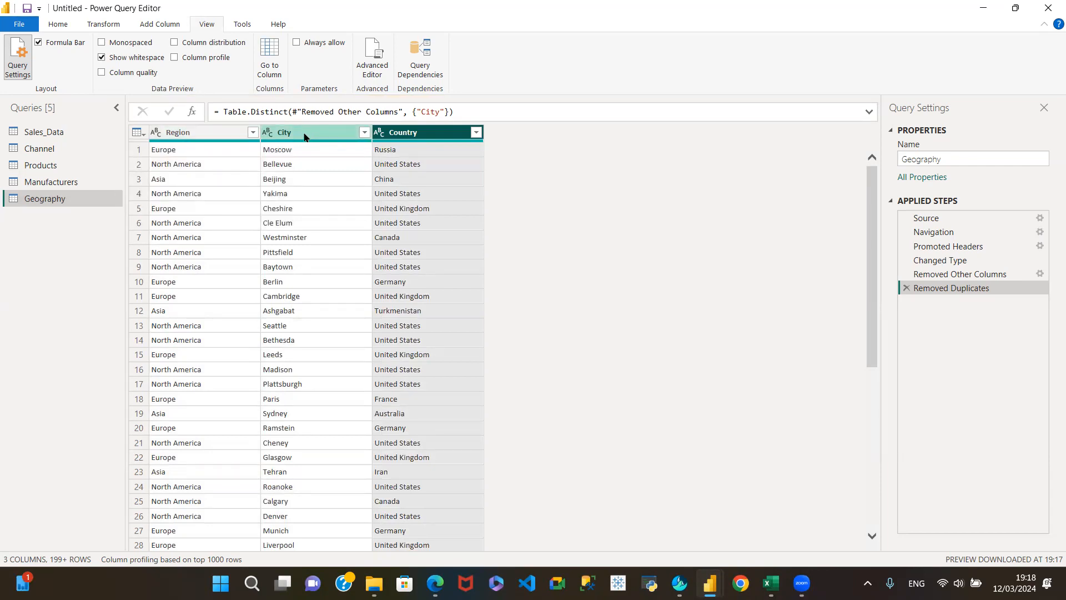
pyautogui.click(199, 134)
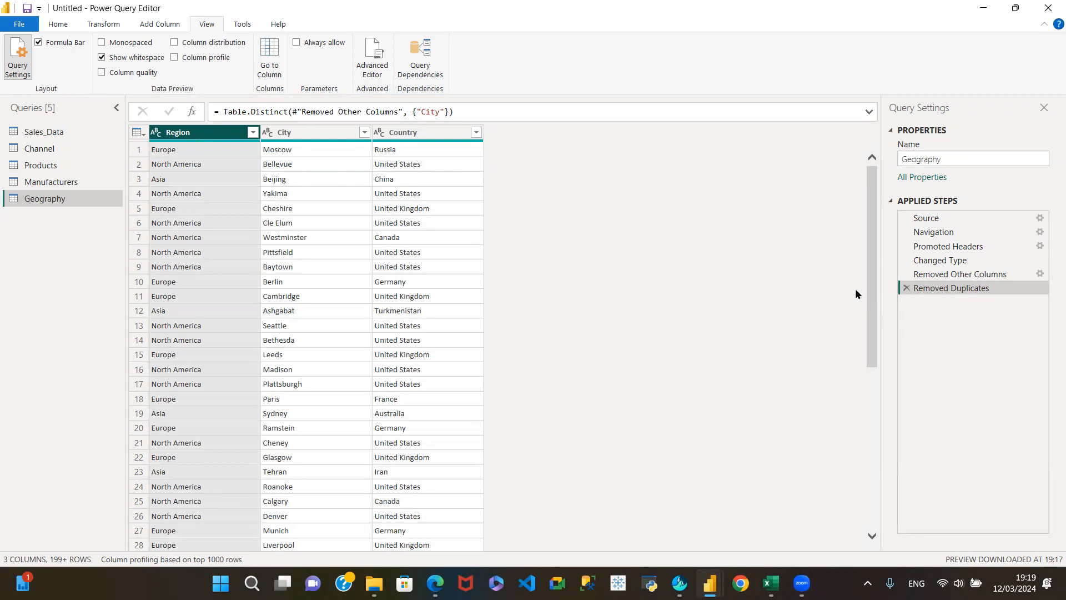
pyautogui.click(906, 287)
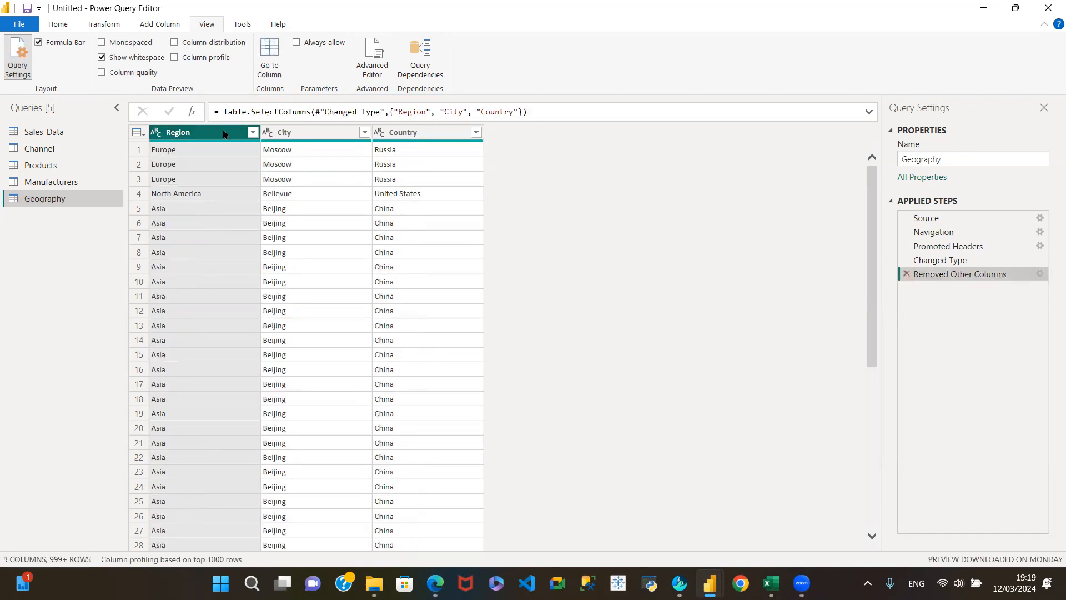
# - Remove duplicate rows from the Geography query based on the Region column
pyautogui.click(253, 132)
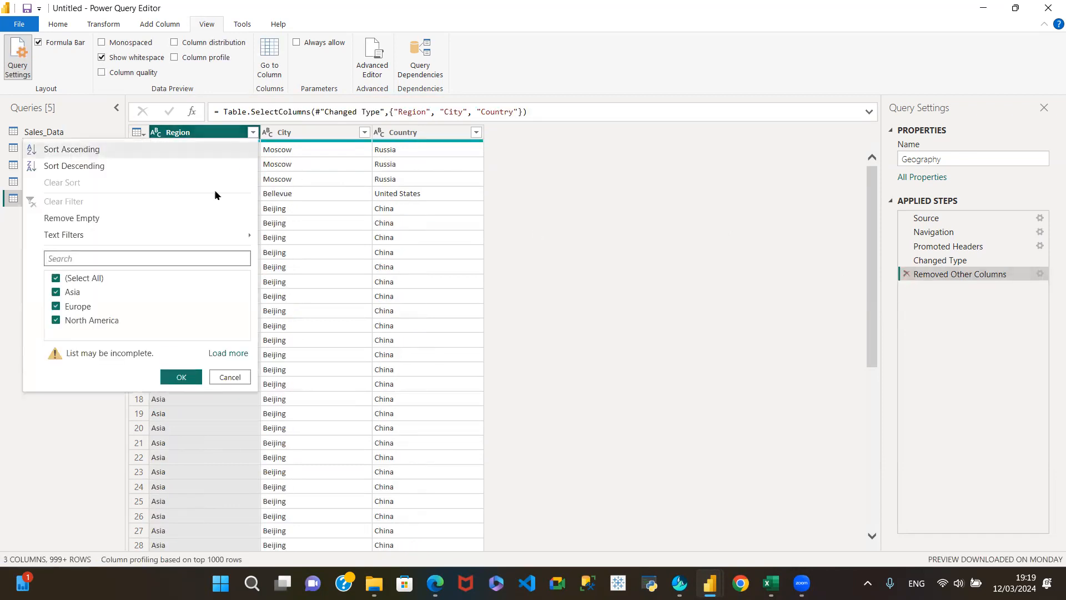
pyautogui.click(192, 111)
pyautogui.rightClick(193, 134)
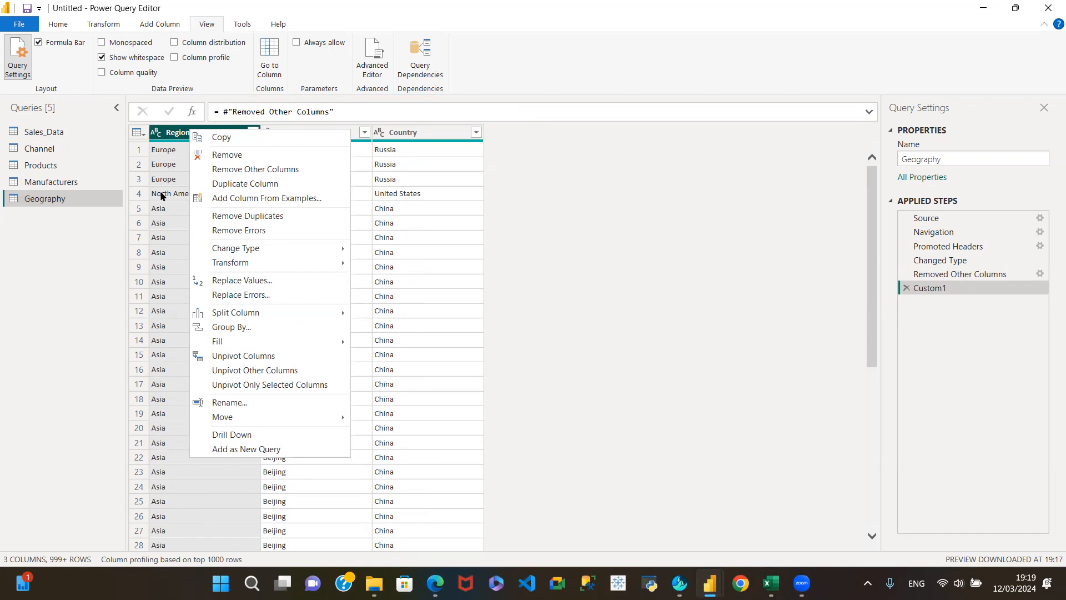
pyautogui.click(238, 216)
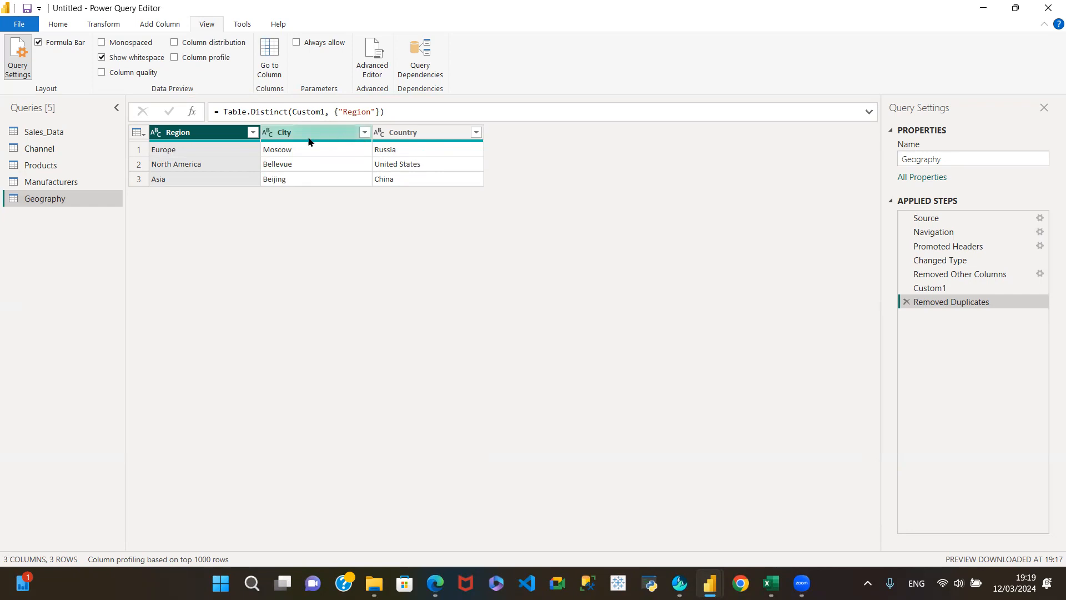
# - Delete the Region-based Removed Duplicates step from the Geography query and remove duplicates based on the City column instead
pyautogui.click(906, 301)
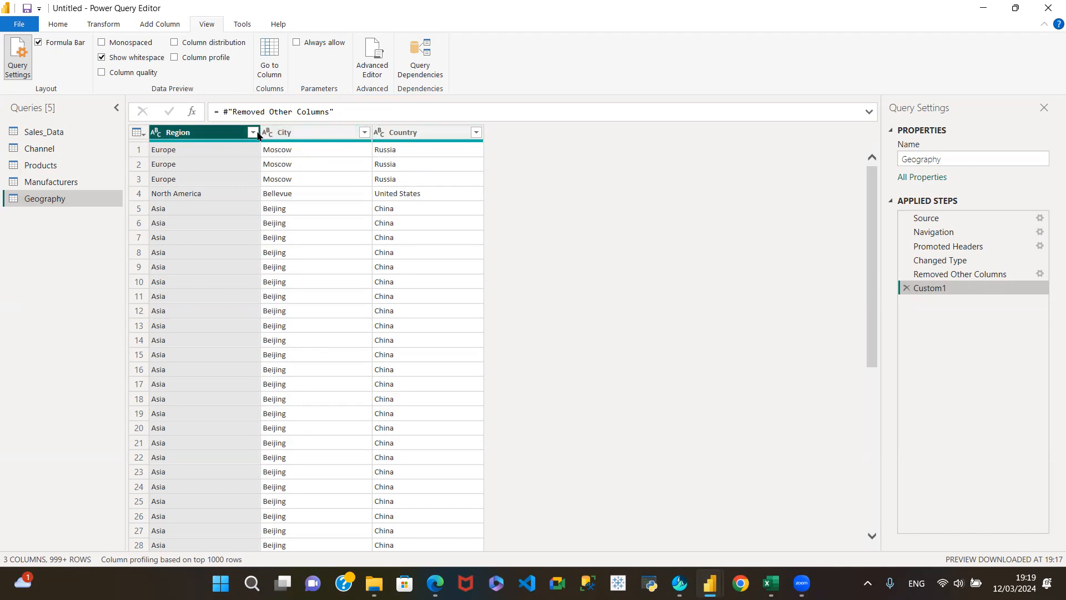
pyautogui.click(325, 137)
pyautogui.rightClick(325, 135)
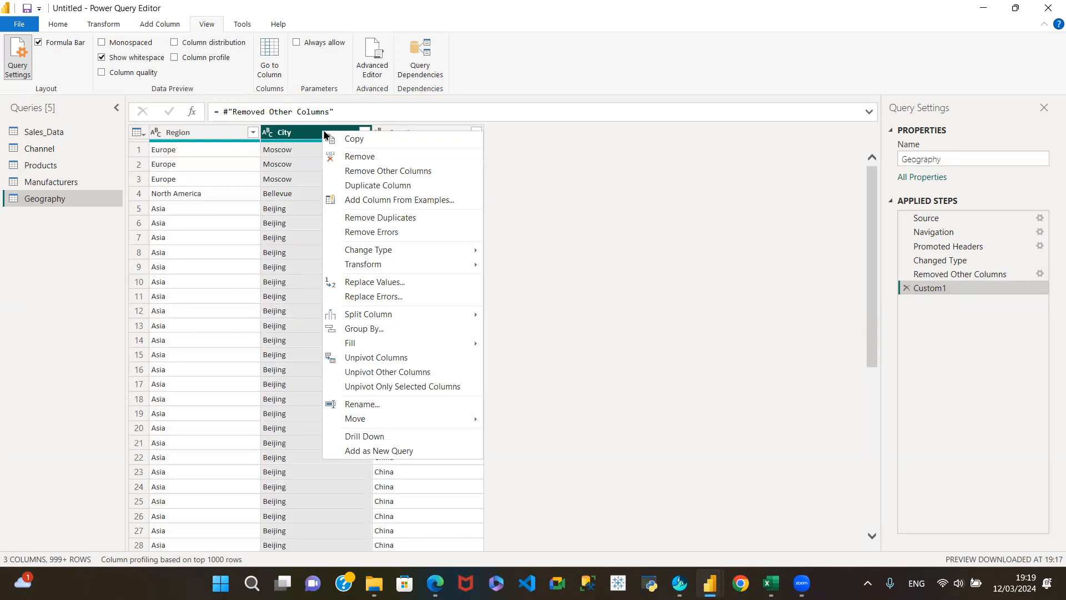
pyautogui.click(185, 137)
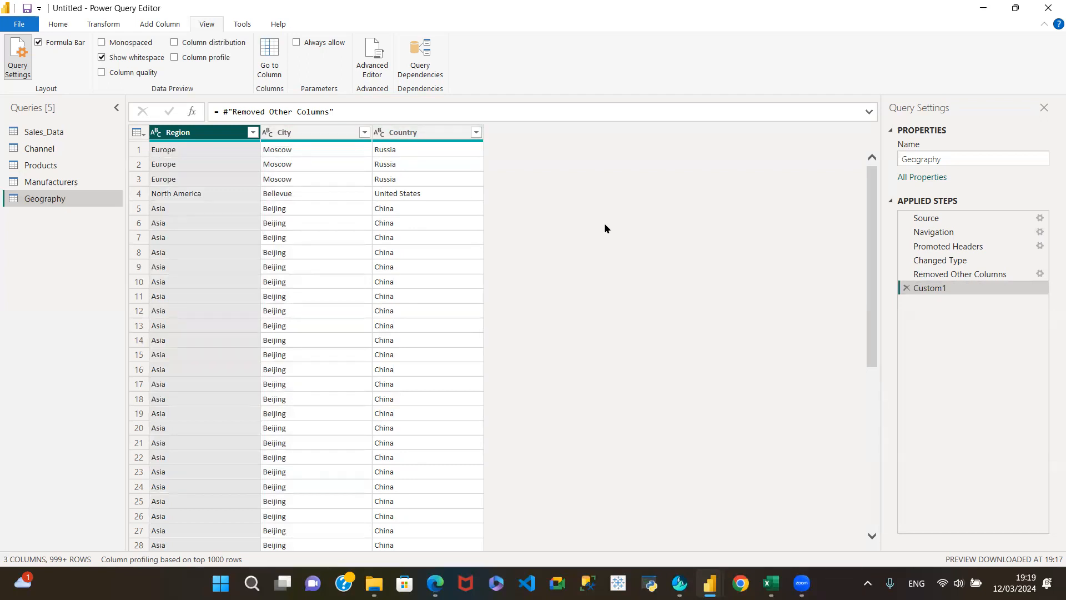
pyautogui.click(311, 130)
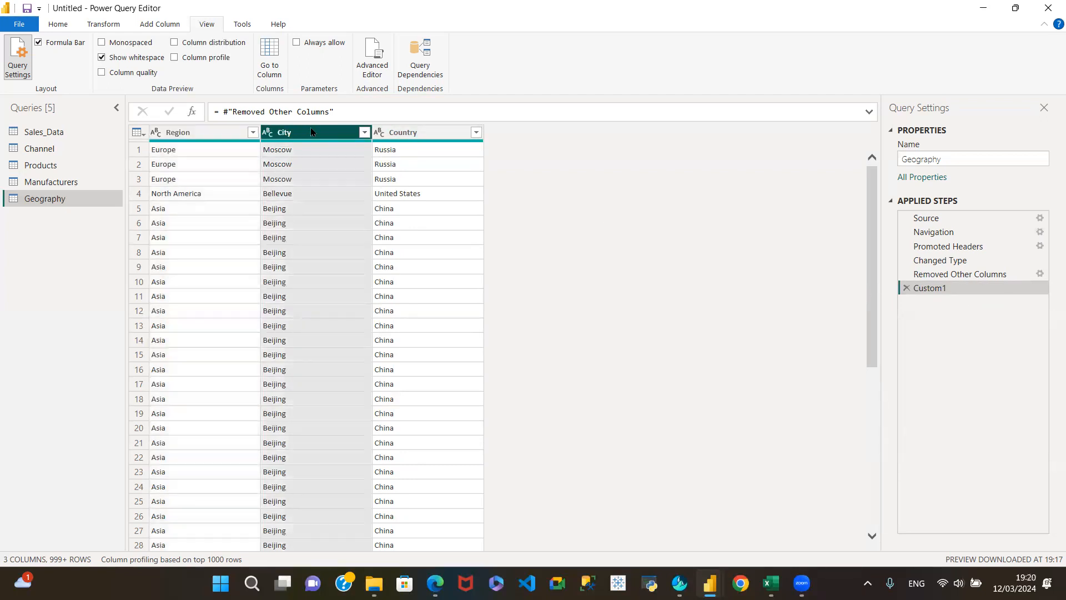
pyautogui.rightClick(311, 130)
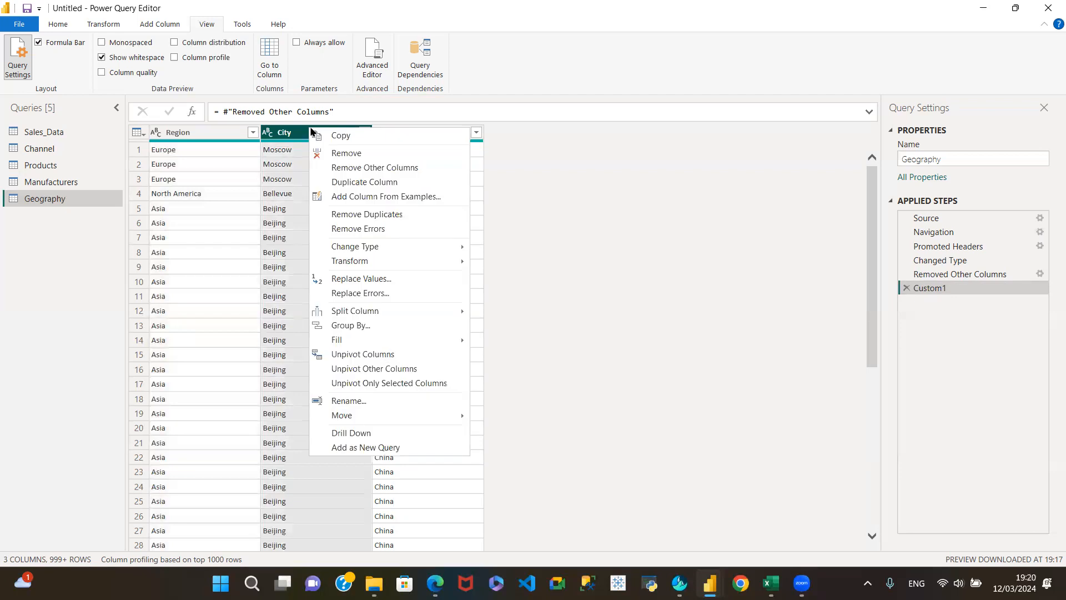
pyautogui.click(374, 214)
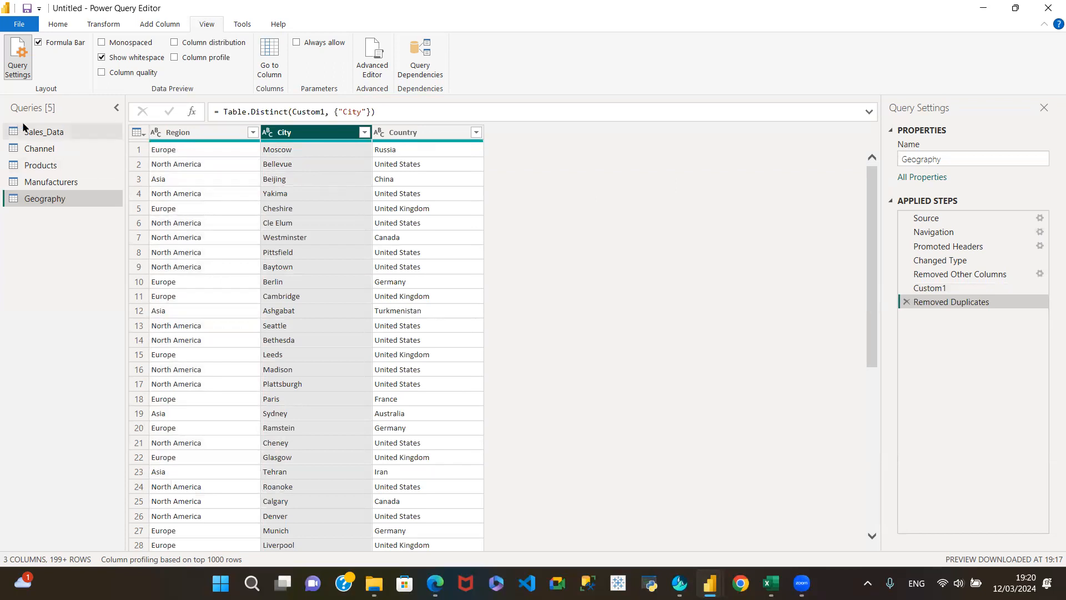
# - Review the contents of the Manufacturers, Products, Channel, Geography and Sales_Data queries
pyautogui.moveTo(53, 134); pyautogui.dragTo(239, 147)
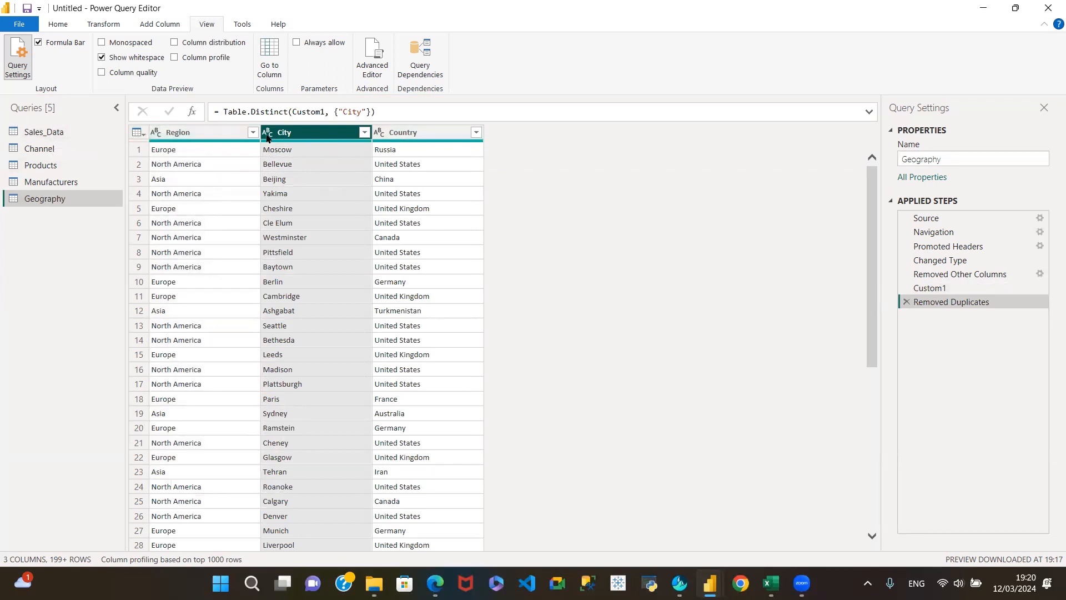
pyautogui.click(73, 182)
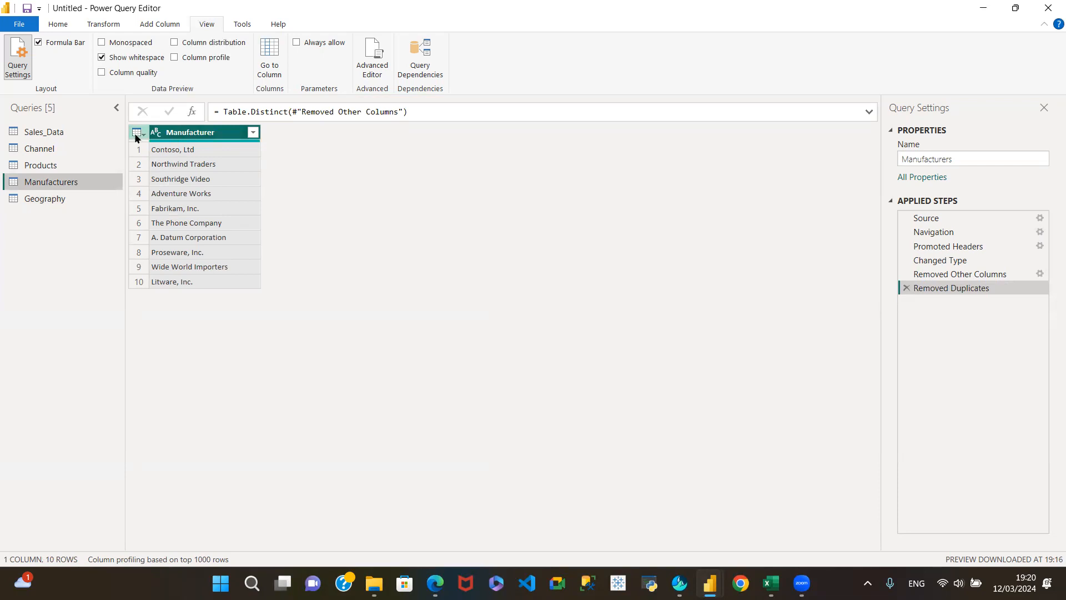
pyautogui.click(50, 165)
pyautogui.click(55, 149)
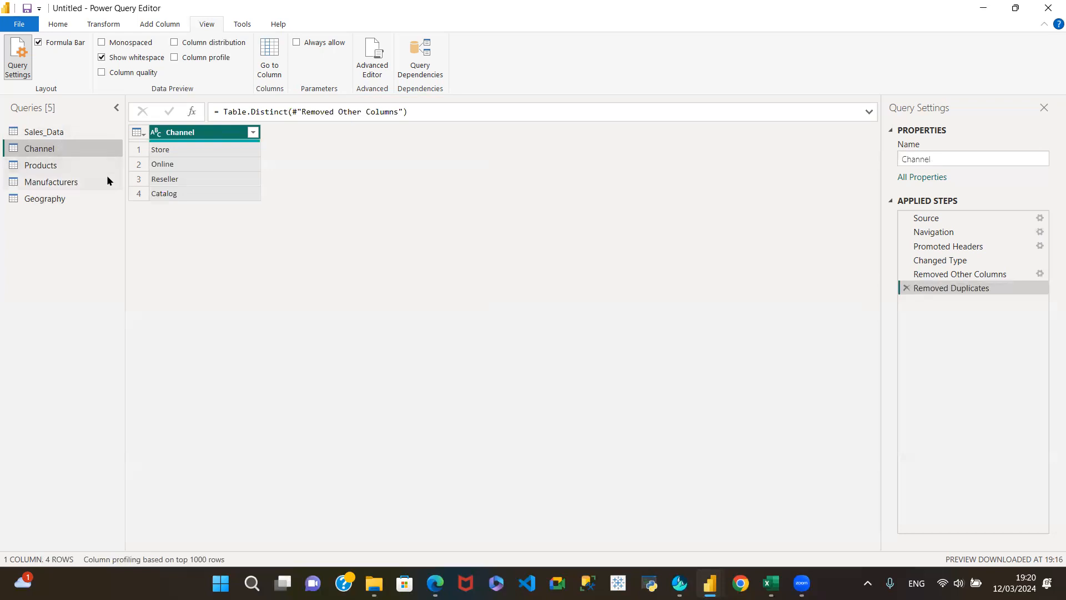
pyautogui.click(62, 167)
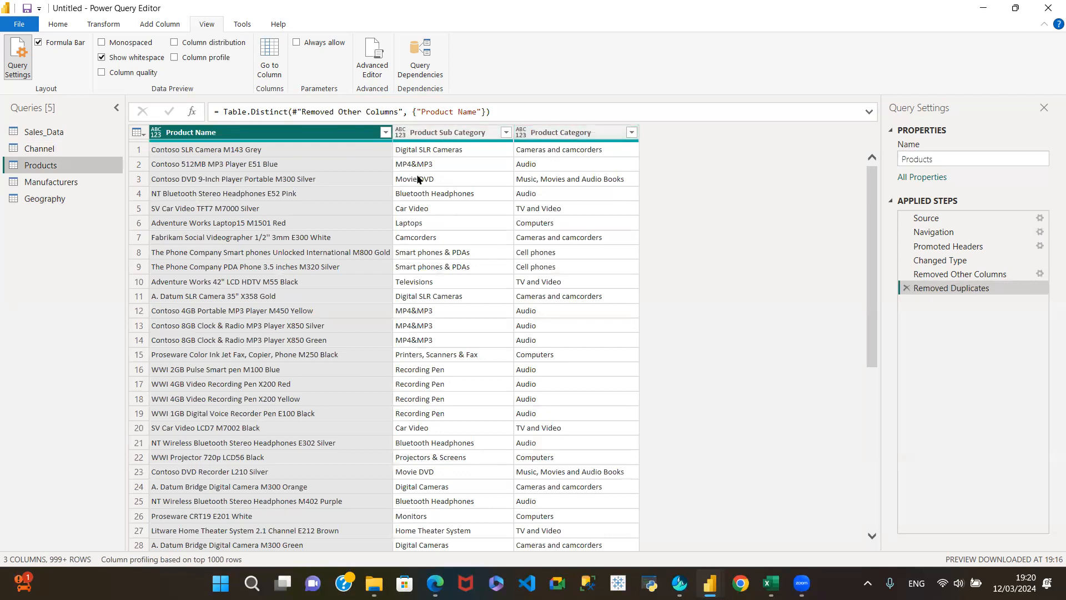
pyautogui.click(42, 198)
pyautogui.click(188, 133)
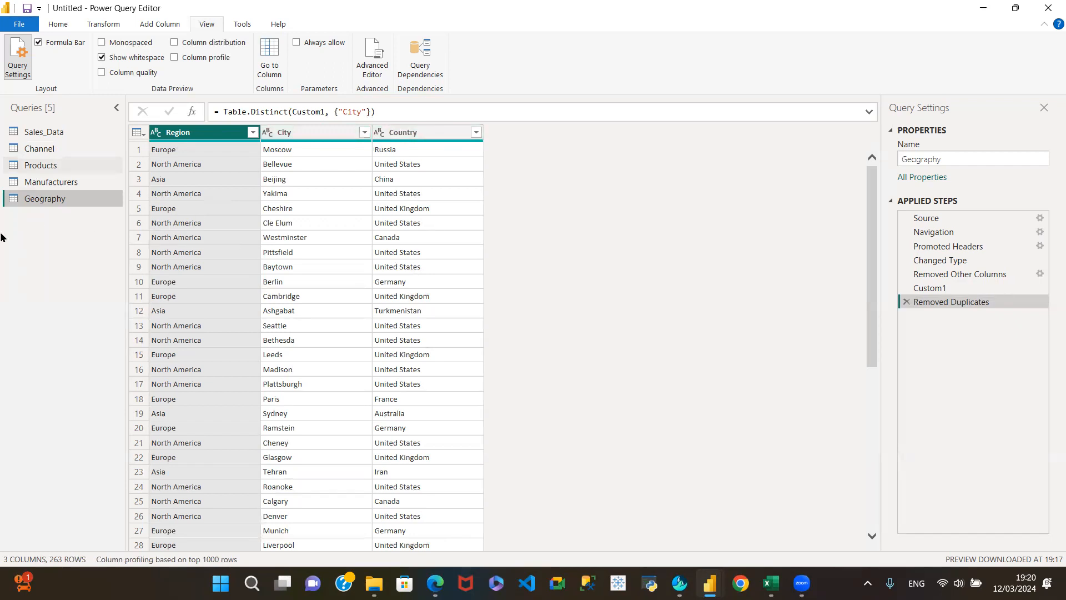
pyautogui.click(67, 130)
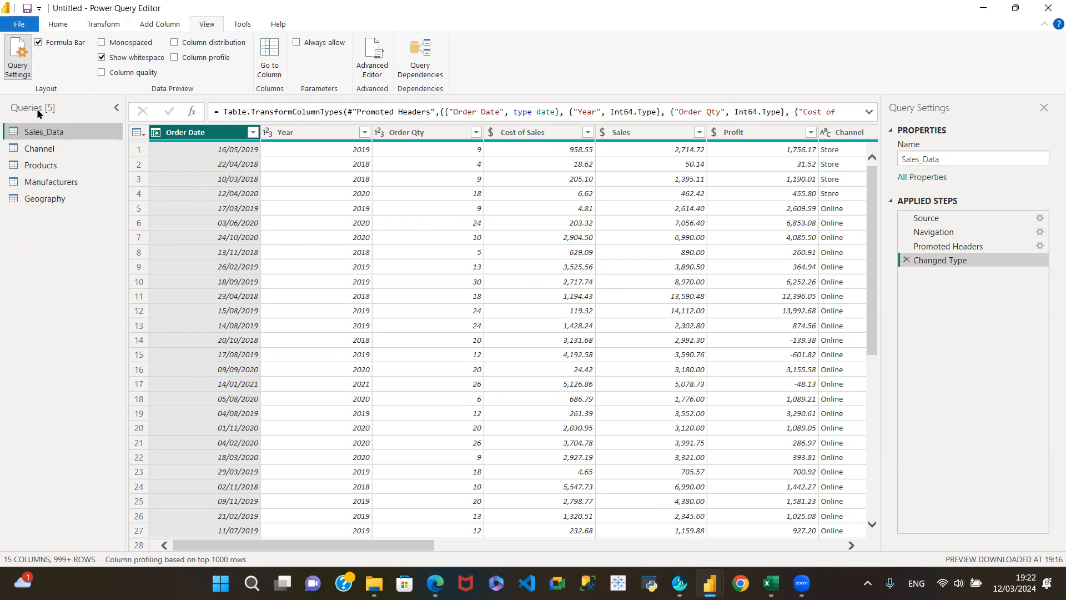
# - Close the query editor with its pending changes applied and return to the Power BI Desktop report window
pyautogui.click(60, 26)
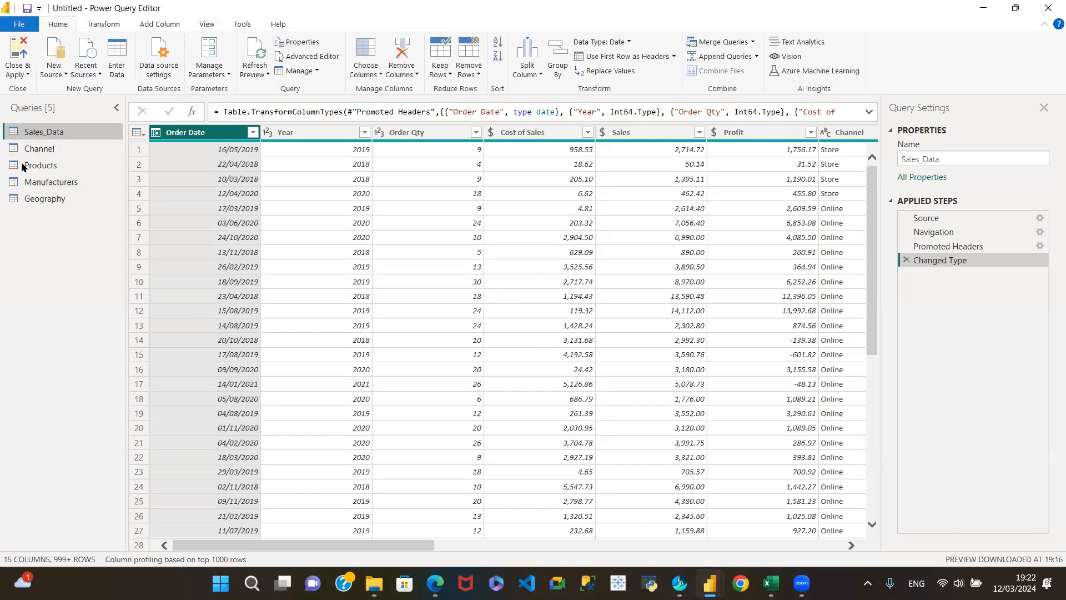
pyautogui.click(26, 75)
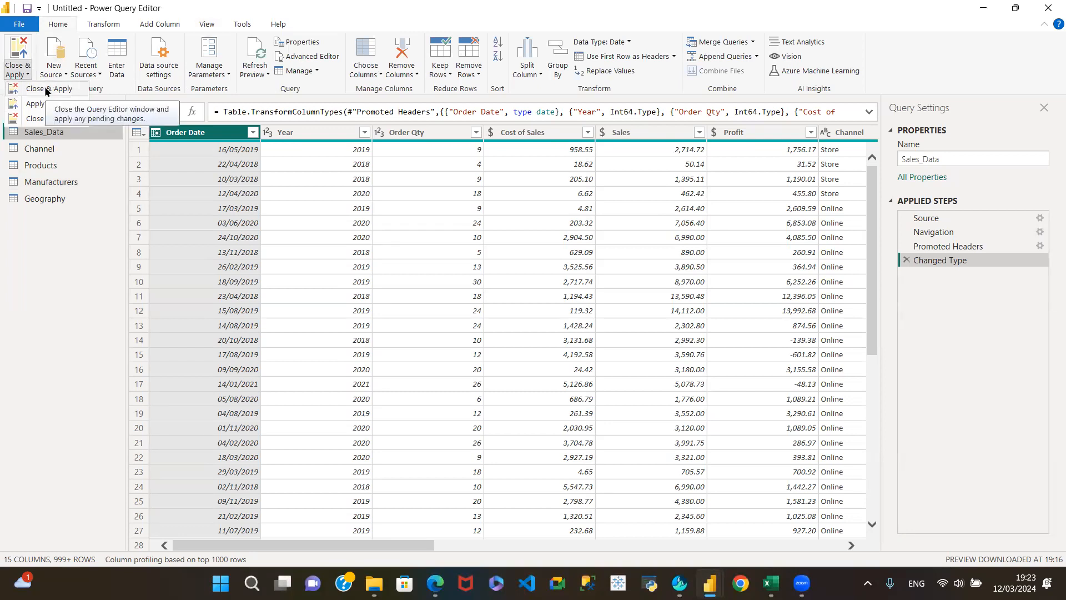
pyautogui.click(45, 88)
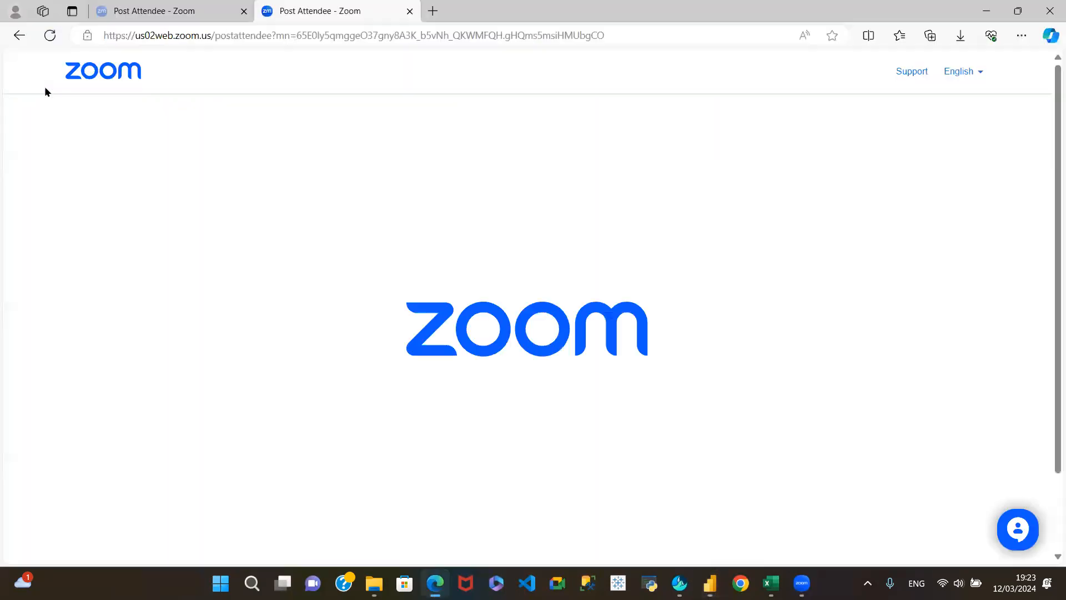
pyautogui.click(710, 582)
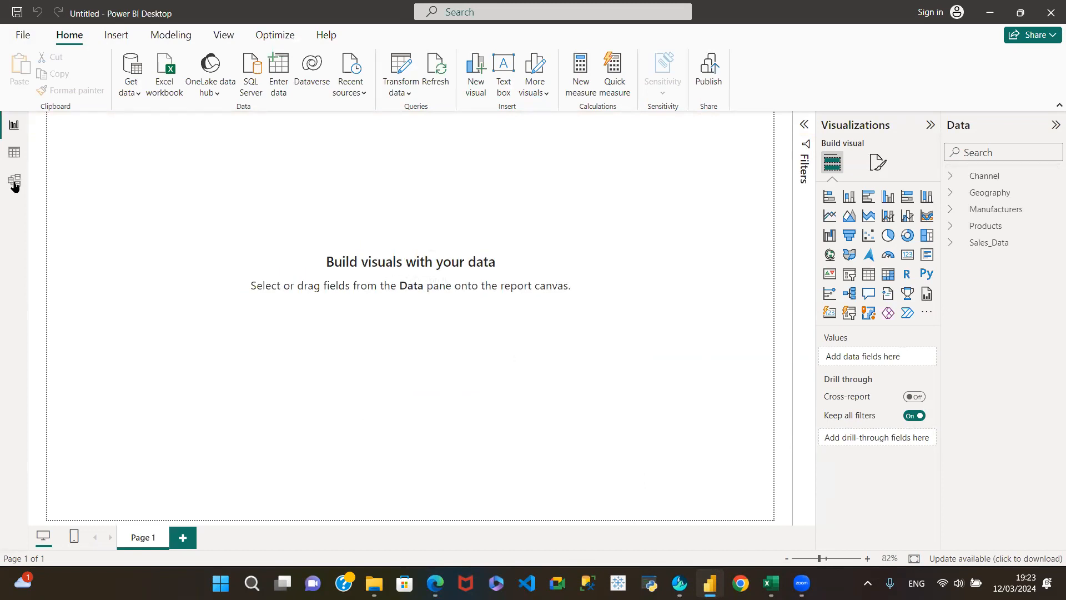
# - Show the data model diagram and collapse the Properties and Data panes
pyautogui.click(15, 181)
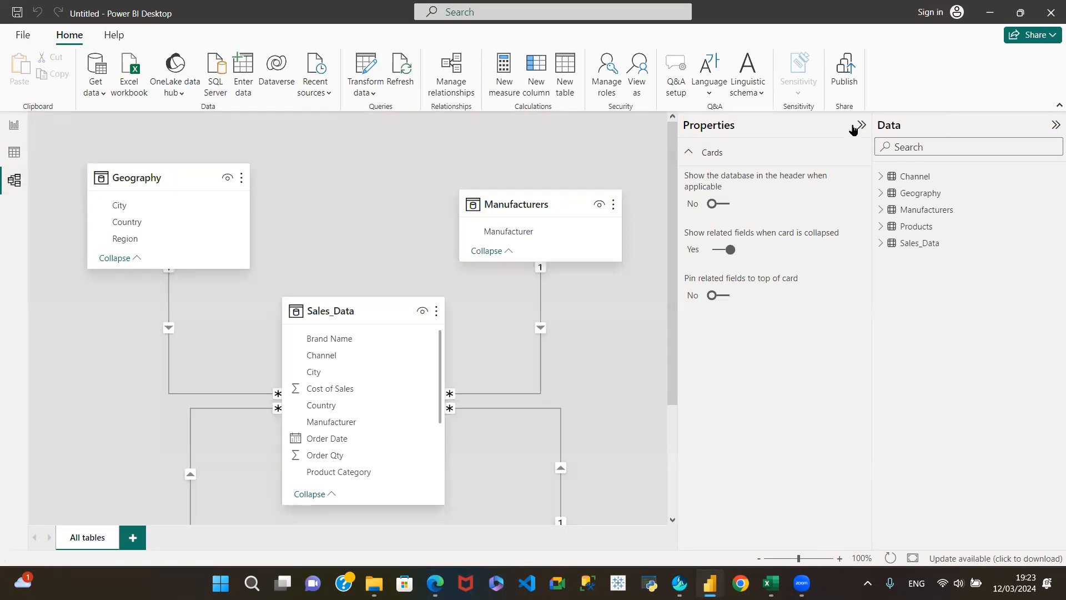
pyautogui.click(856, 128)
pyautogui.click(1054, 127)
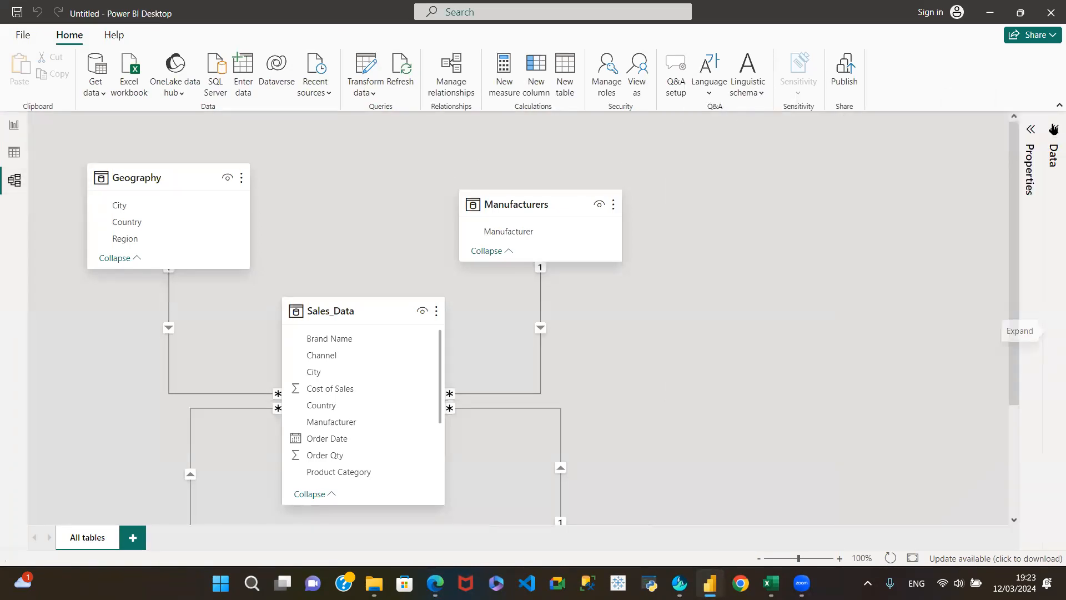
# - Arrange the model diagram with Sales_Data between Geography and Manufacturers, Channel below Geography, and Products below Manufacturers
pyautogui.moveTo(157, 177); pyautogui.dragTo(150, 179)
pyautogui.moveTo(512, 206); pyautogui.dragTo(690, 178)
pyautogui.moveTo(332, 310); pyautogui.dragTo(415, 185)
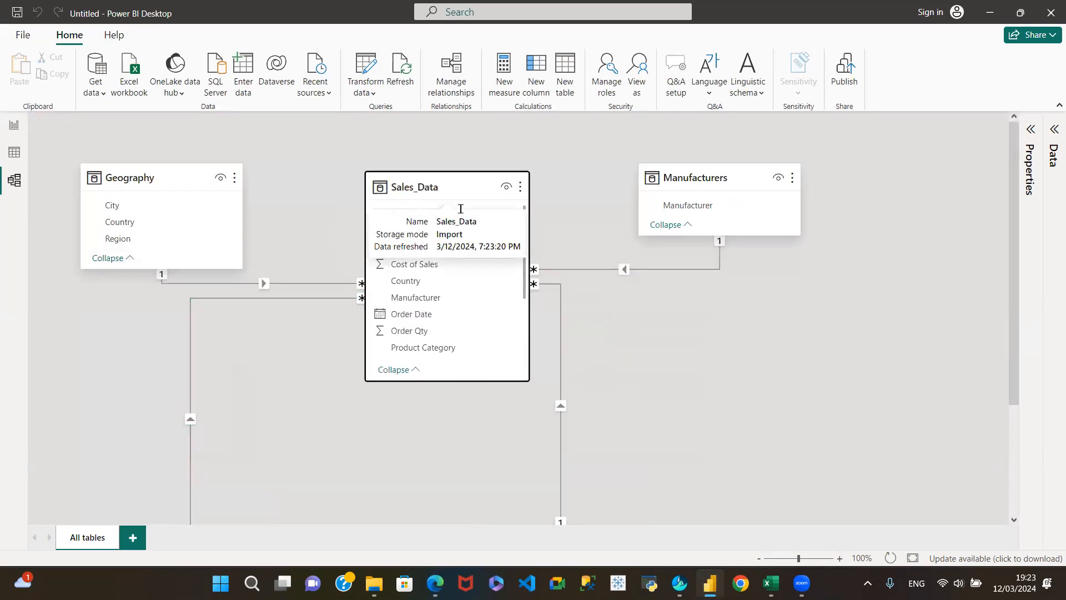
pyautogui.scroll(-3, 633, 449)
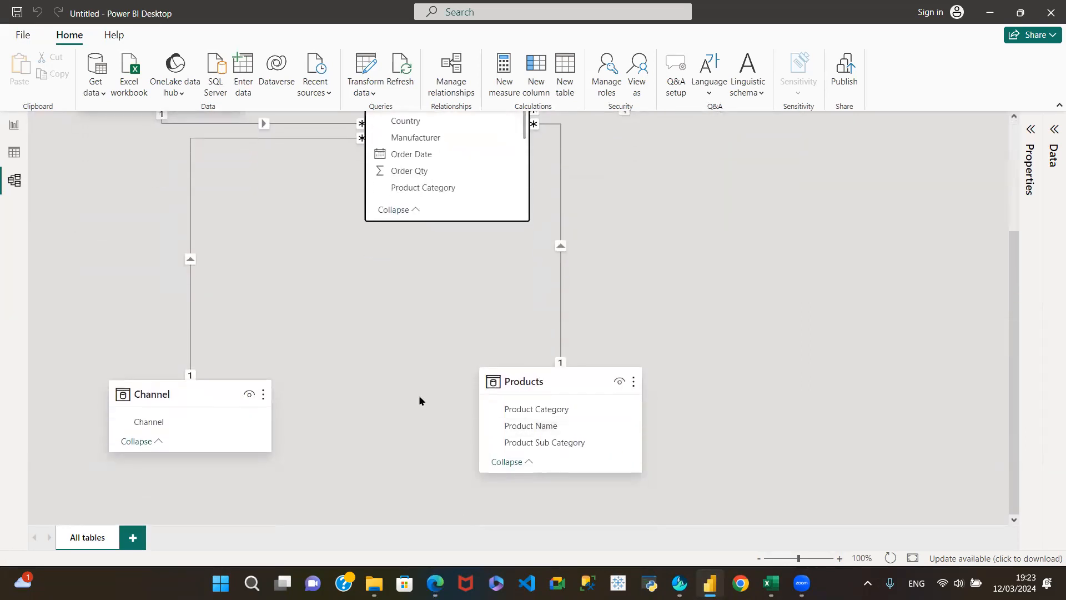
pyautogui.moveTo(552, 378); pyautogui.dragTo(740, 232)
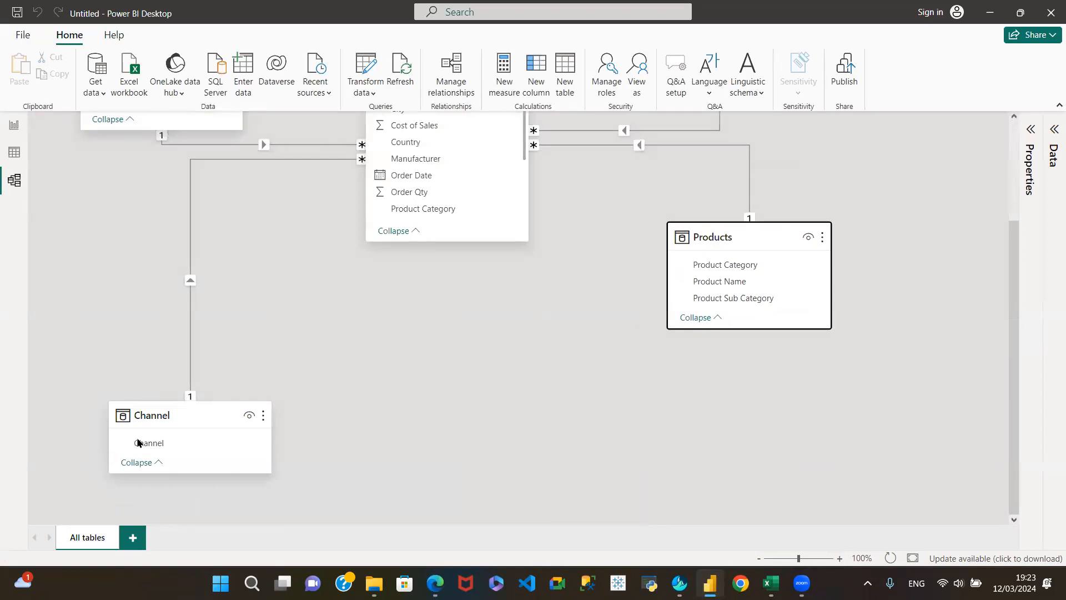
pyautogui.moveTo(161, 418); pyautogui.dragTo(141, 385)
pyautogui.moveTo(155, 177); pyautogui.dragTo(161, 176)
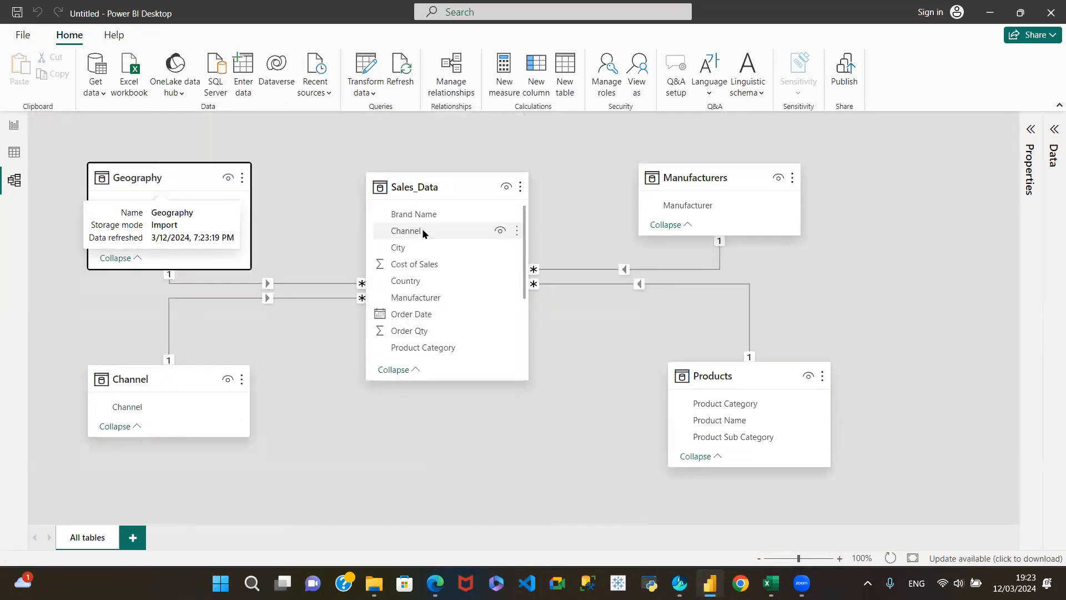
# - Fine-tune the star layout by centering Sales_Data vertically among the dimension tables, moving Products closer to it and lowering Channel
pyautogui.click(438, 195)
pyautogui.moveTo(439, 195); pyautogui.dragTo(445, 255)
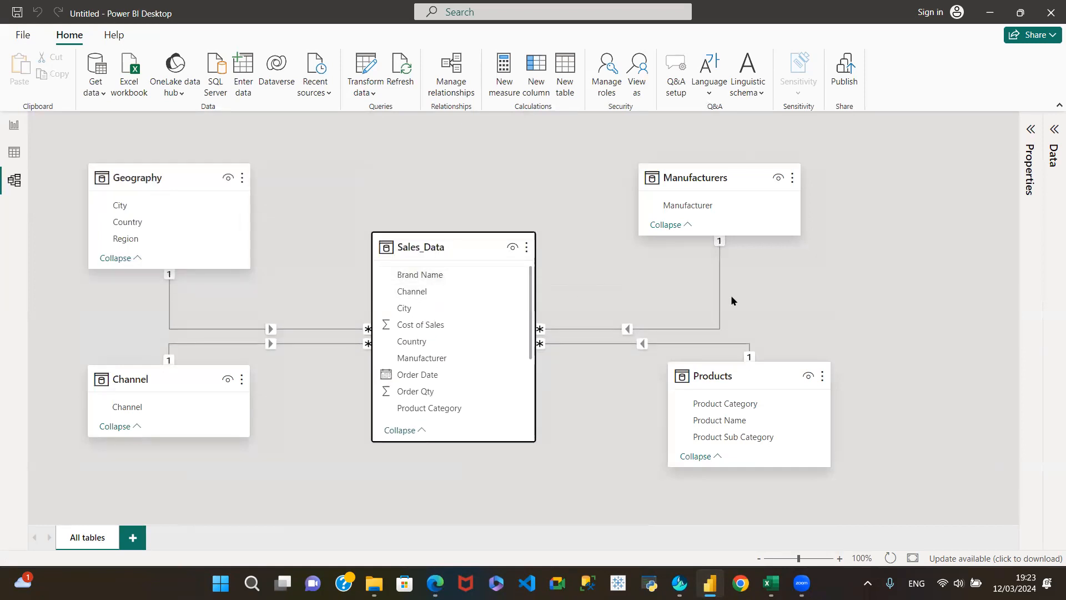
pyautogui.click(748, 376)
pyautogui.moveTo(748, 376); pyautogui.dragTo(696, 390)
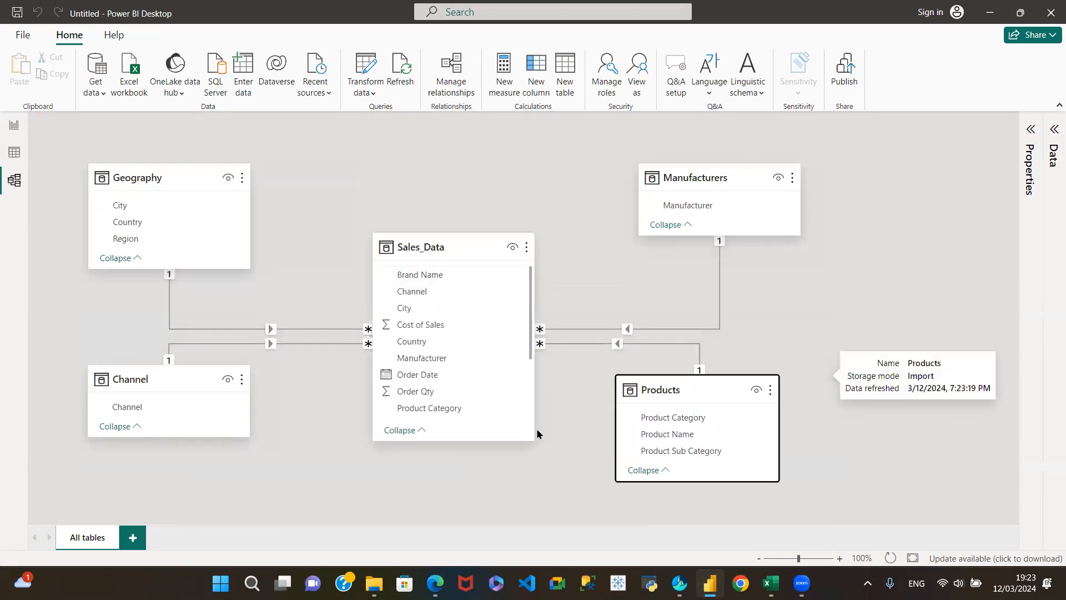
pyautogui.moveTo(166, 380); pyautogui.dragTo(191, 434)
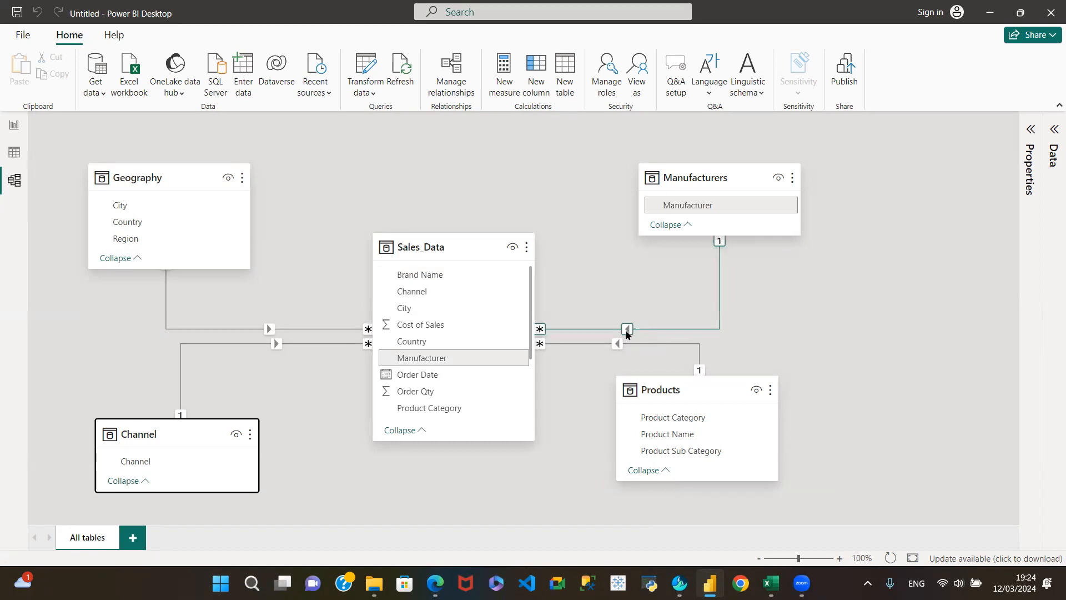
pyautogui.moveTo(630, 392)
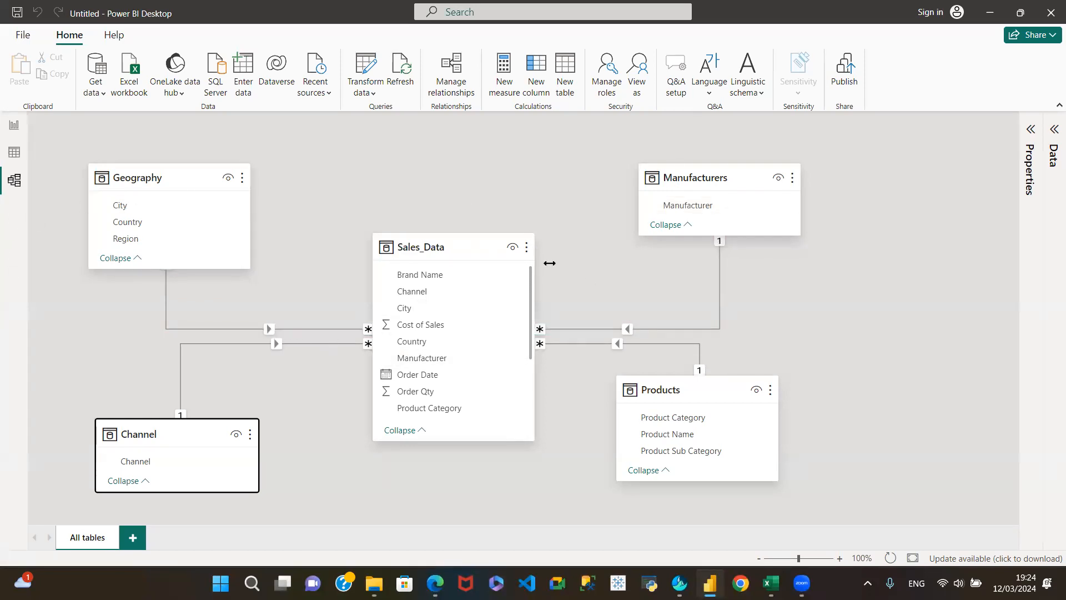
pyautogui.moveTo(449, 280)
pyautogui.moveTo(438, 239)
pyautogui.mouseDown()
pyautogui.moveTo(445, 245)
pyautogui.moveTo(457, 219)
pyautogui.moveTo(436, 228)
pyautogui.mouseUp()
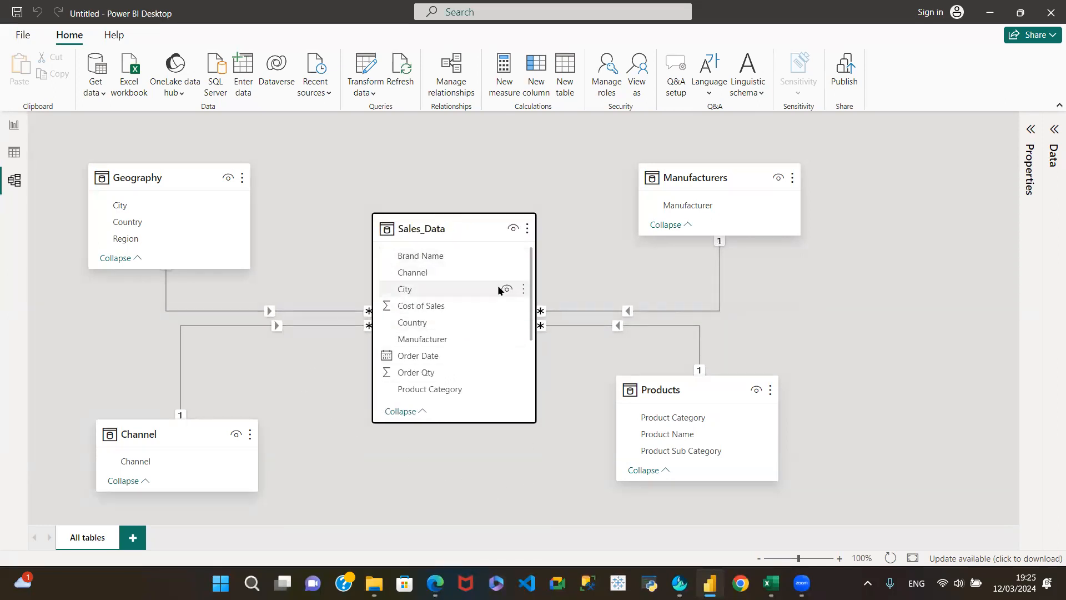
pyautogui.click(438, 465)
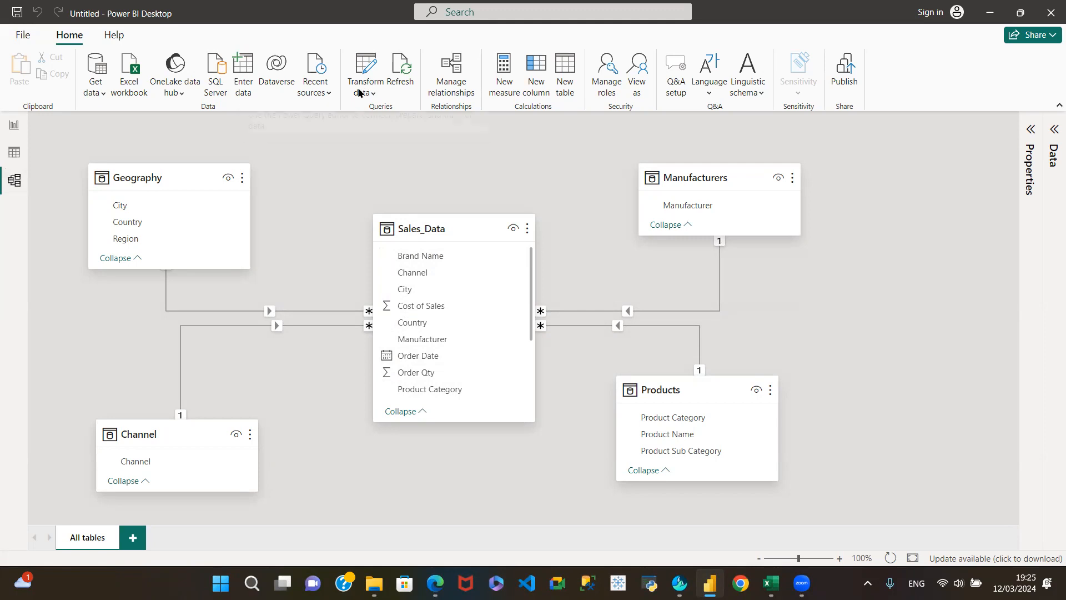
# - Reopen the query editor and sort the Sales_Data query by Order Date in ascending order
pyautogui.click(370, 92)
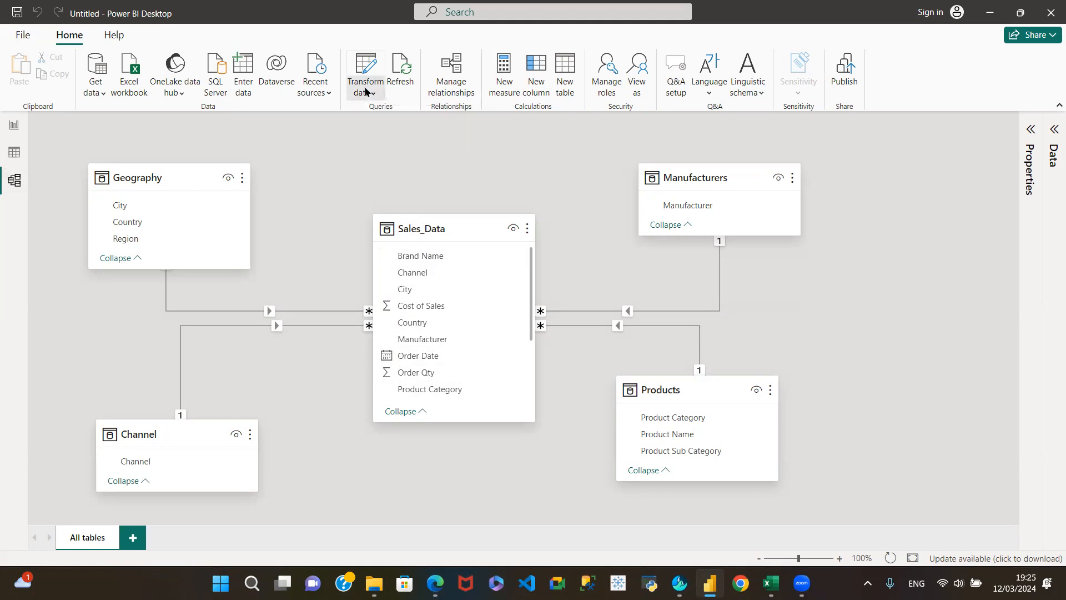
pyautogui.click(386, 116)
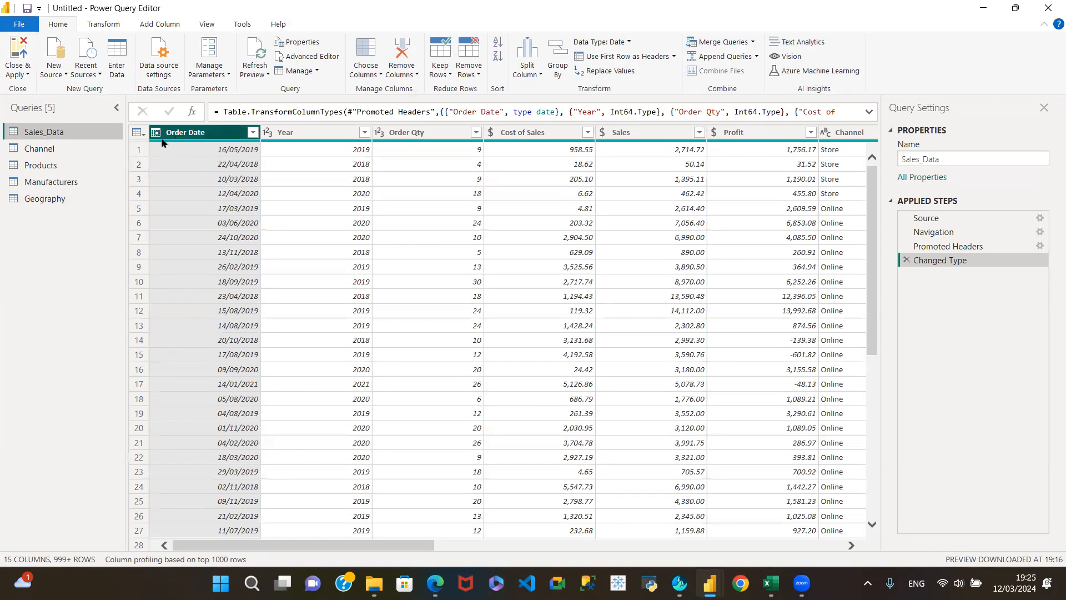
pyautogui.click(252, 133)
pyautogui.click(114, 148)
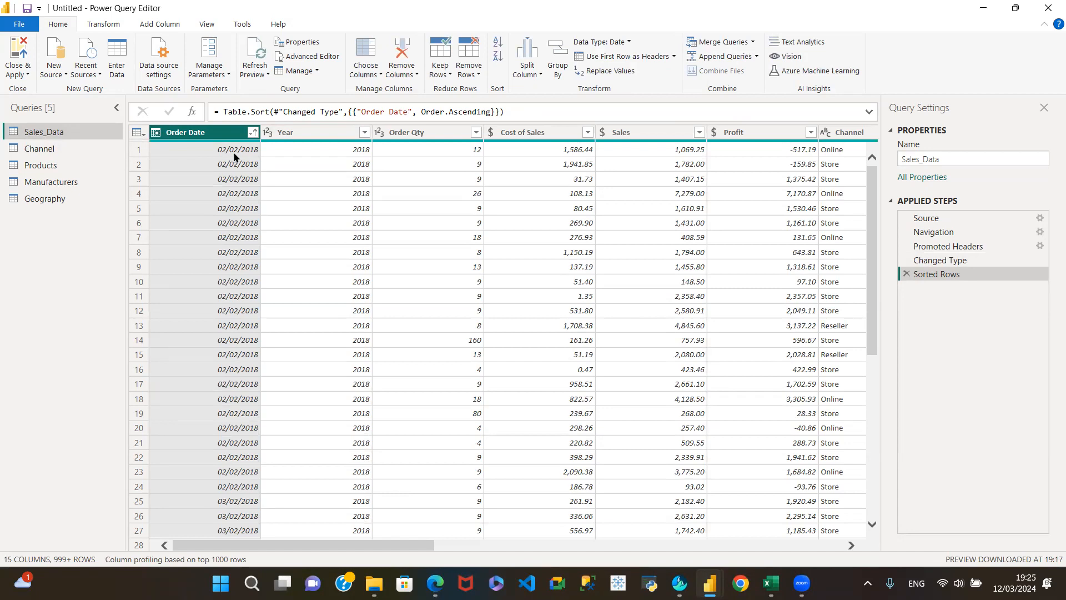
# - Sort the Sales_Data query by Order Date in descending order
pyautogui.click(253, 132)
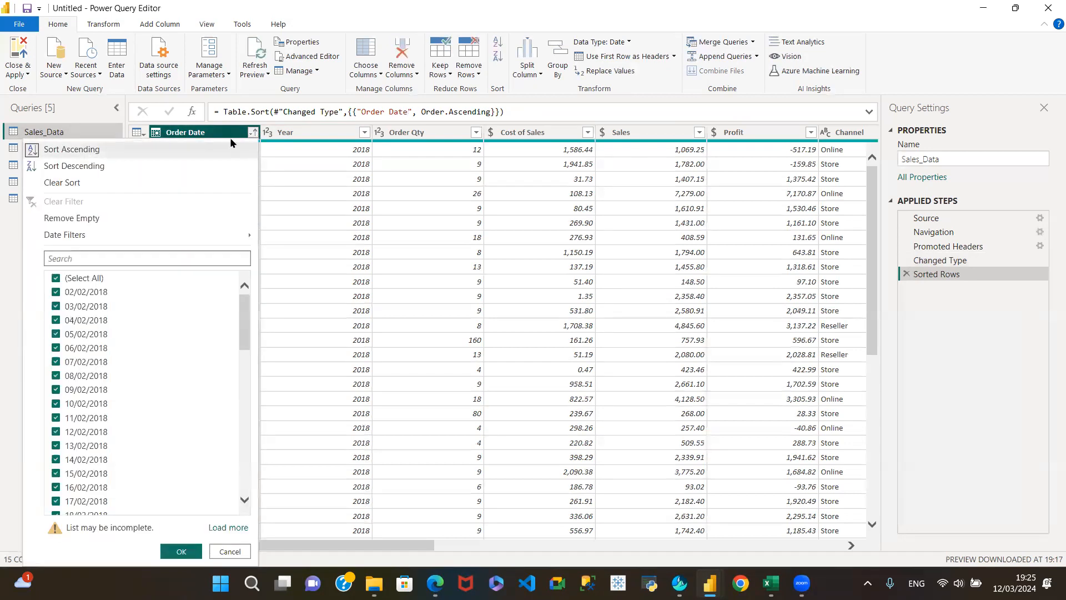
pyautogui.click(105, 165)
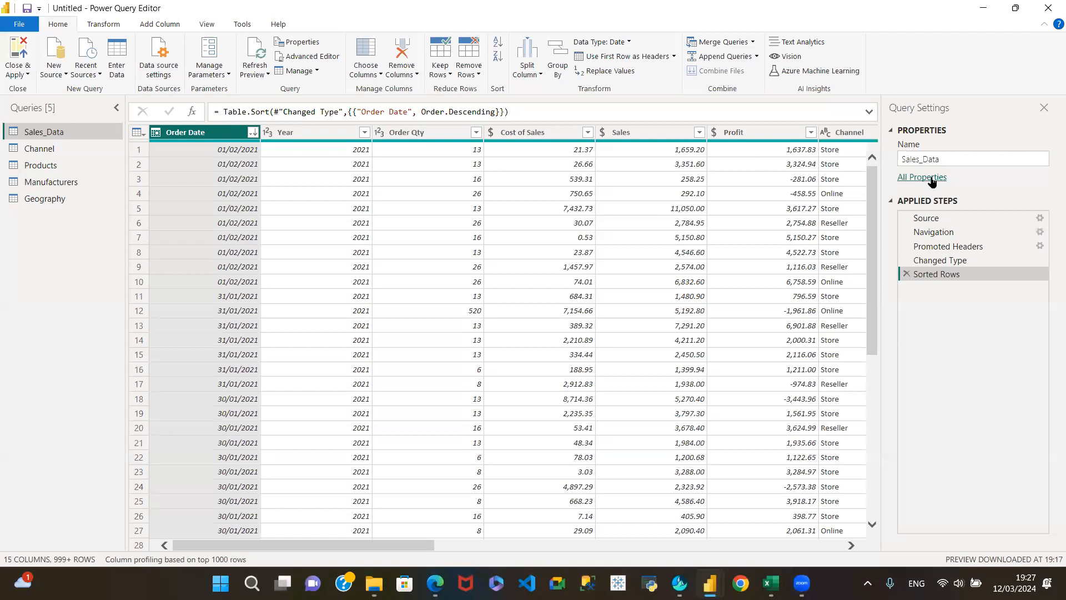
pyautogui.moveTo(869, 193); pyautogui.dragTo(874, 171)
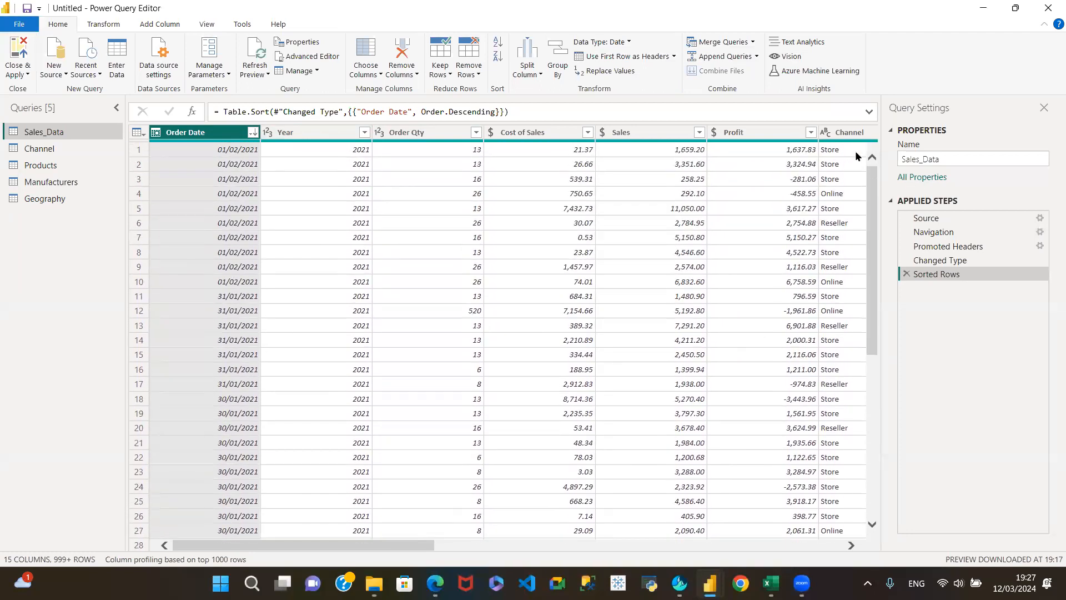